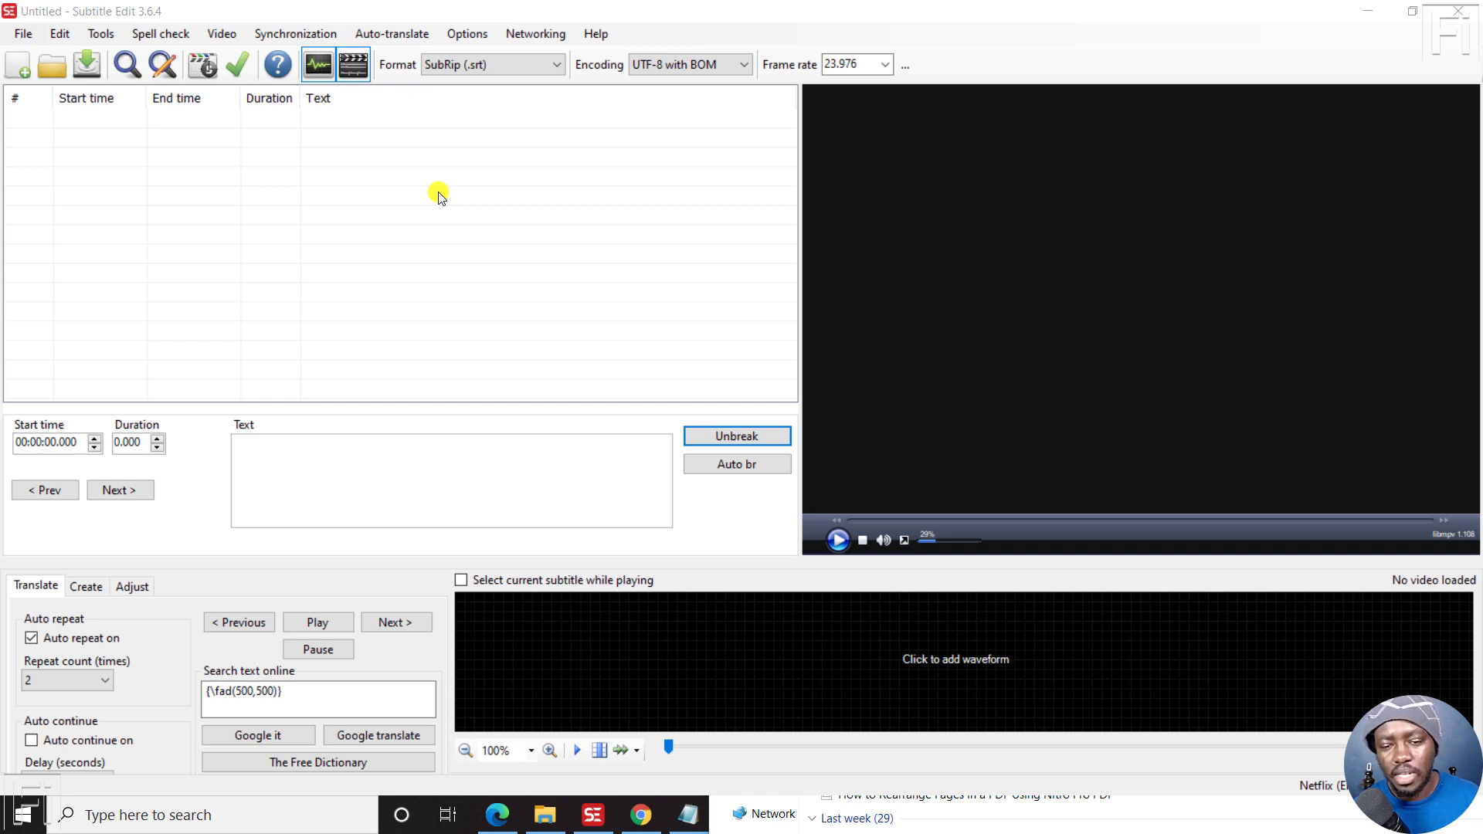
Step: Open the Easily Download YouTube Subtitles as Transcripts MP4 video in the player
click(221, 36)
click(251, 57)
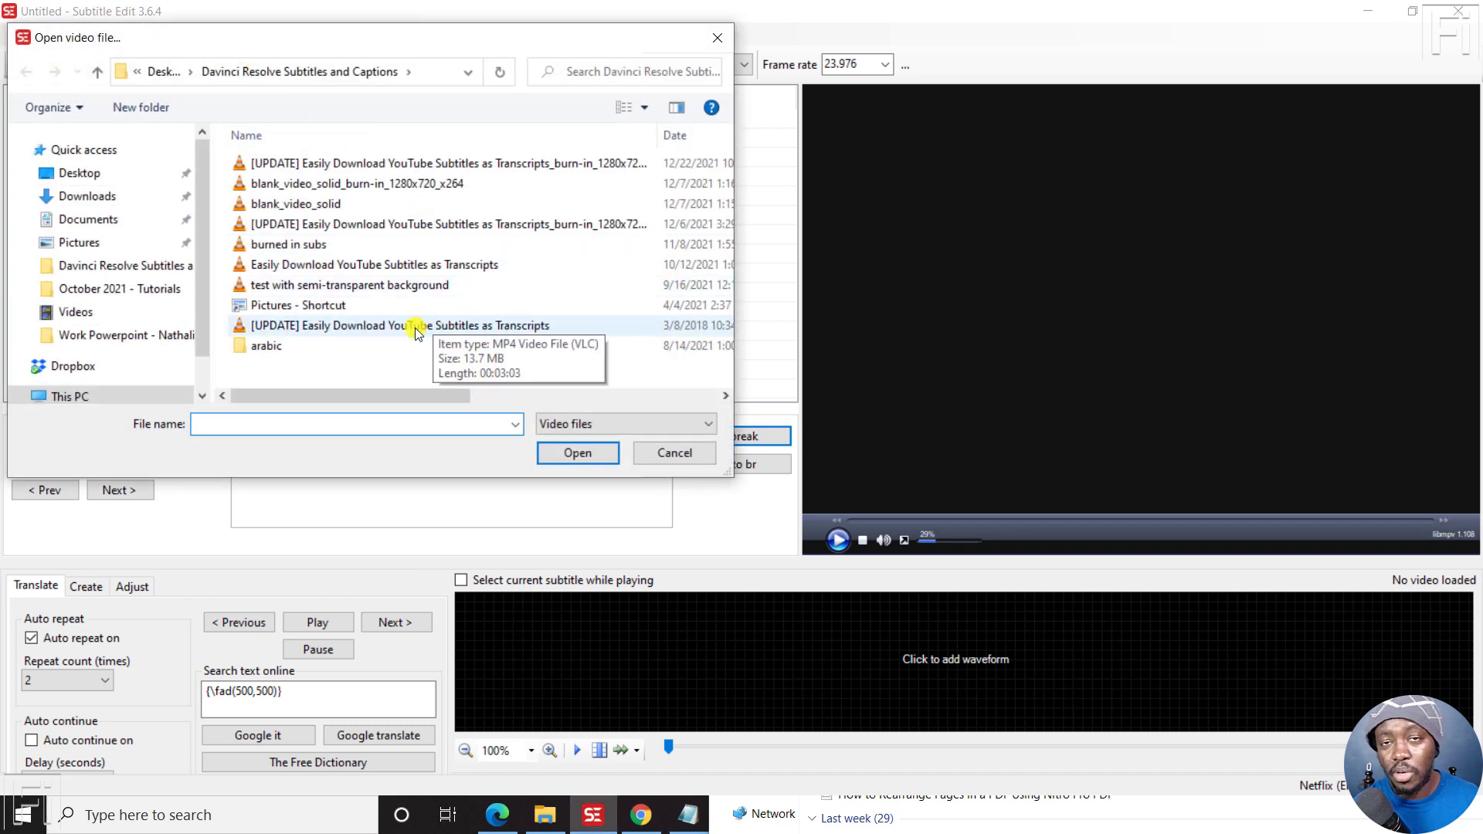
click(415, 327)
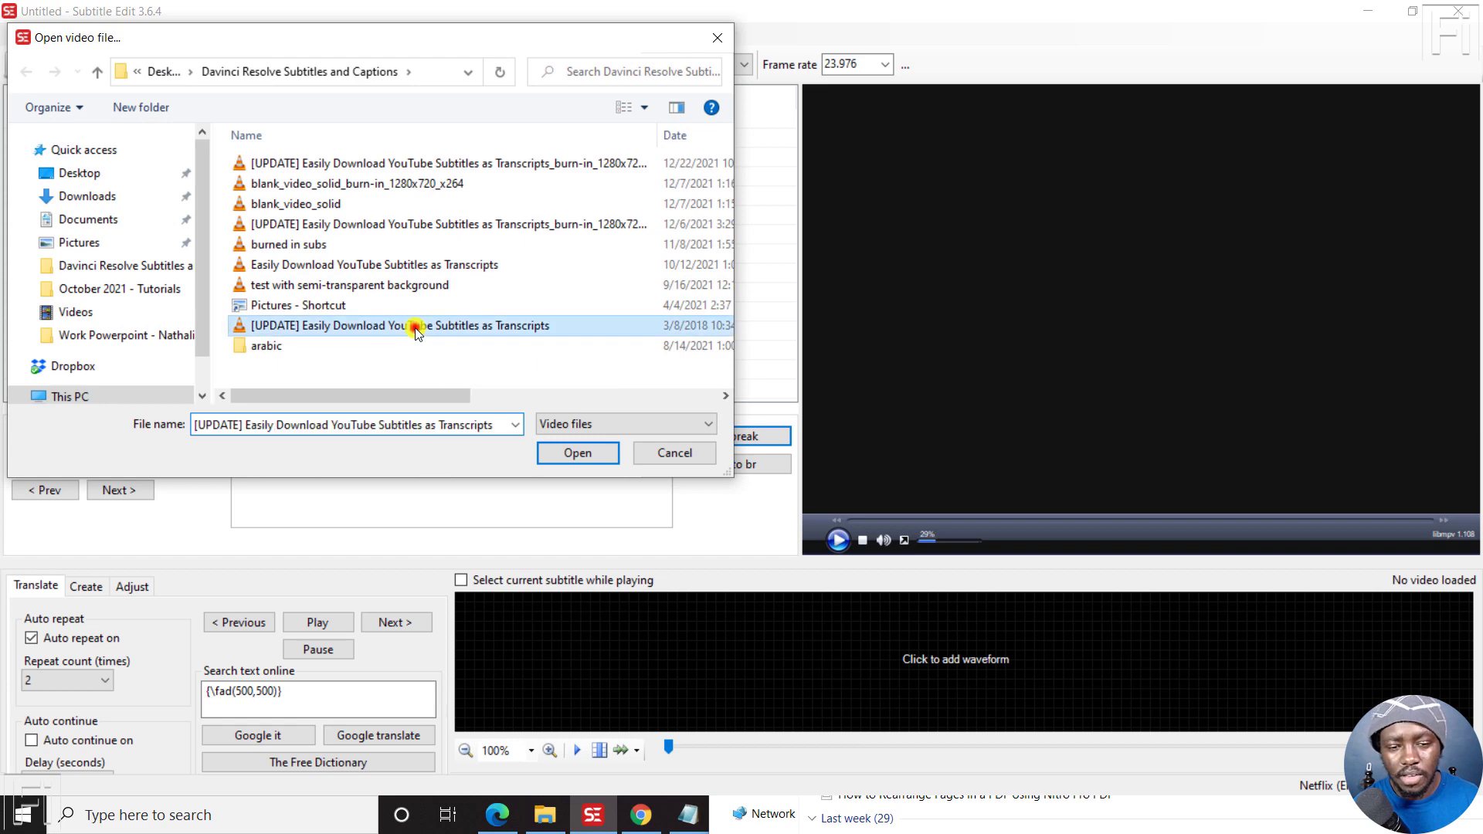
click(580, 454)
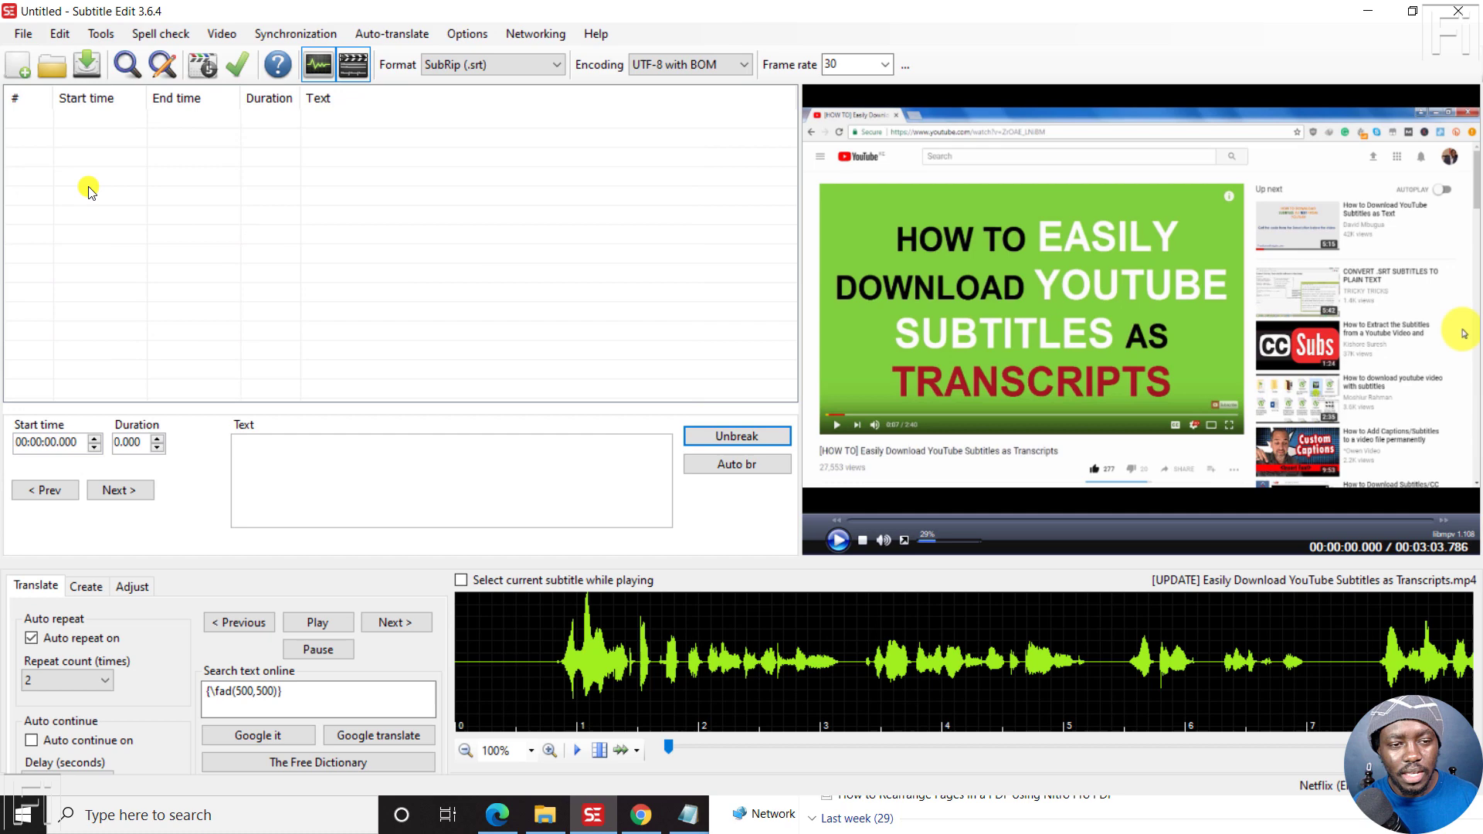
Step: Open 'Easily Download YouTube Subtitles as Transcripts.srt' while keeping the loaded video
click(23, 33)
click(51, 98)
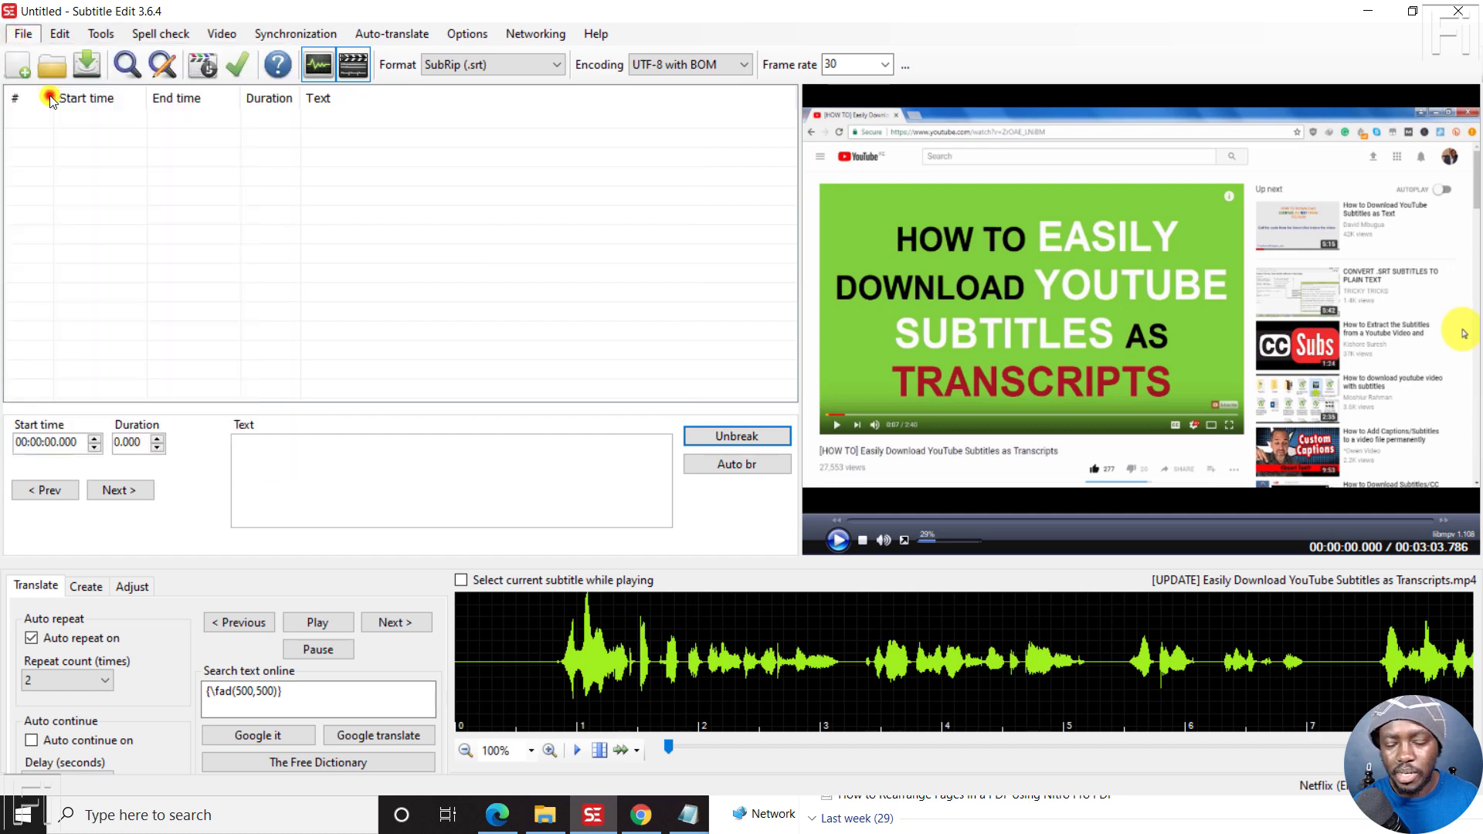
drag(727, 160, 721, 351)
click(430, 174)
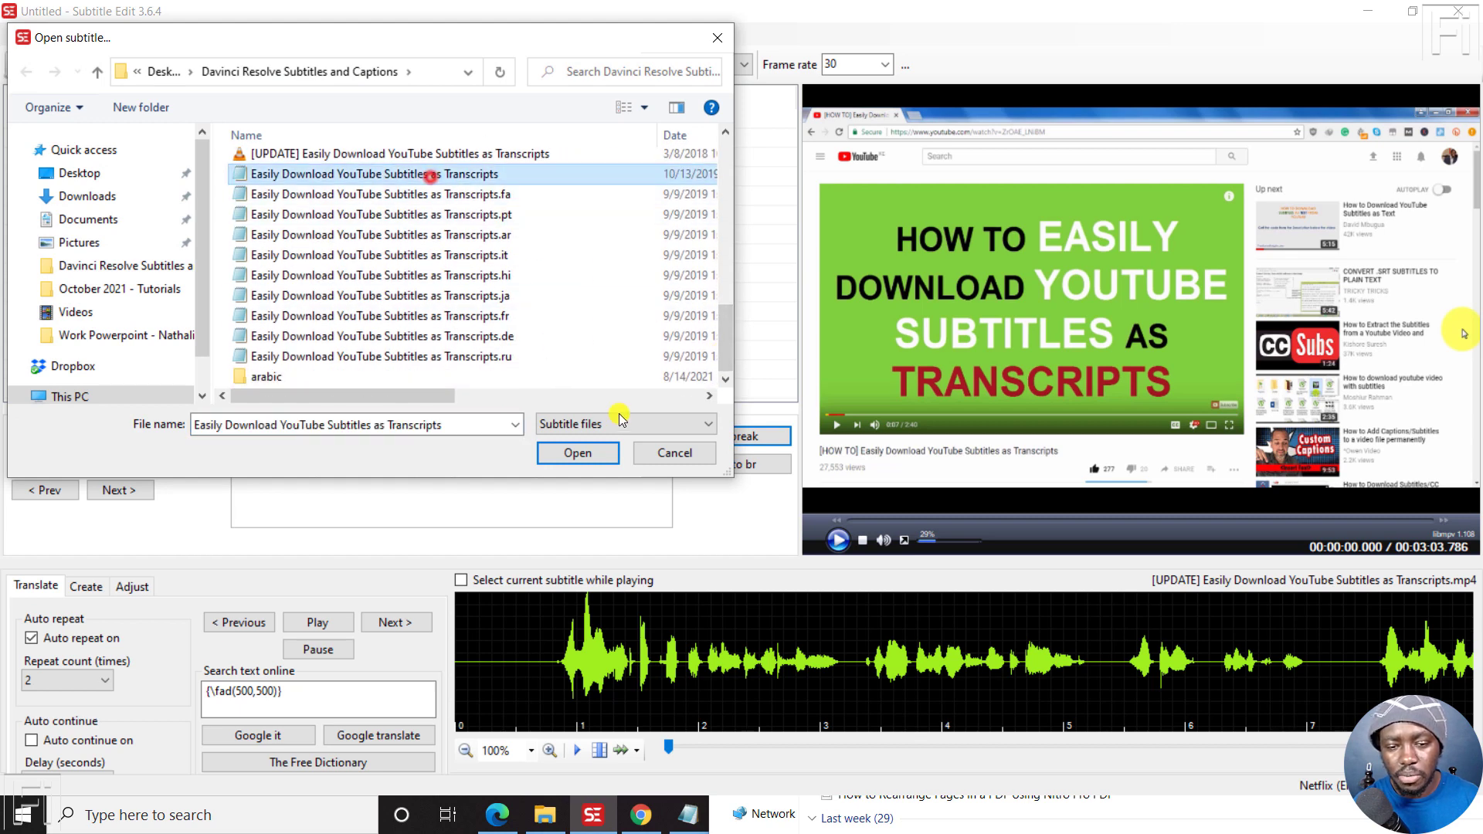
click(580, 454)
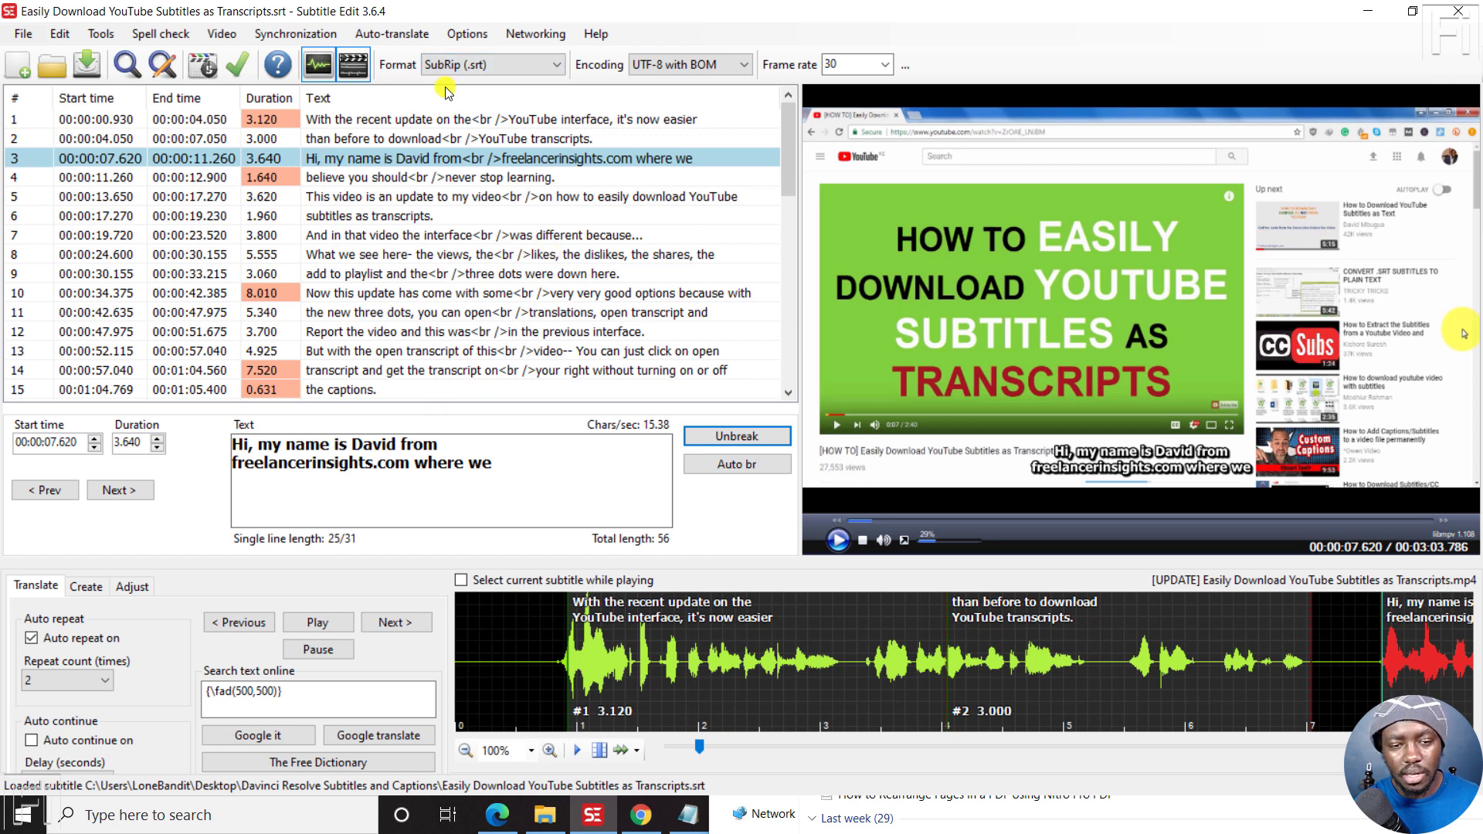
Step: Select the first line and switch the format to Advanced Sub Station Alpha (.ass)
click(437, 121)
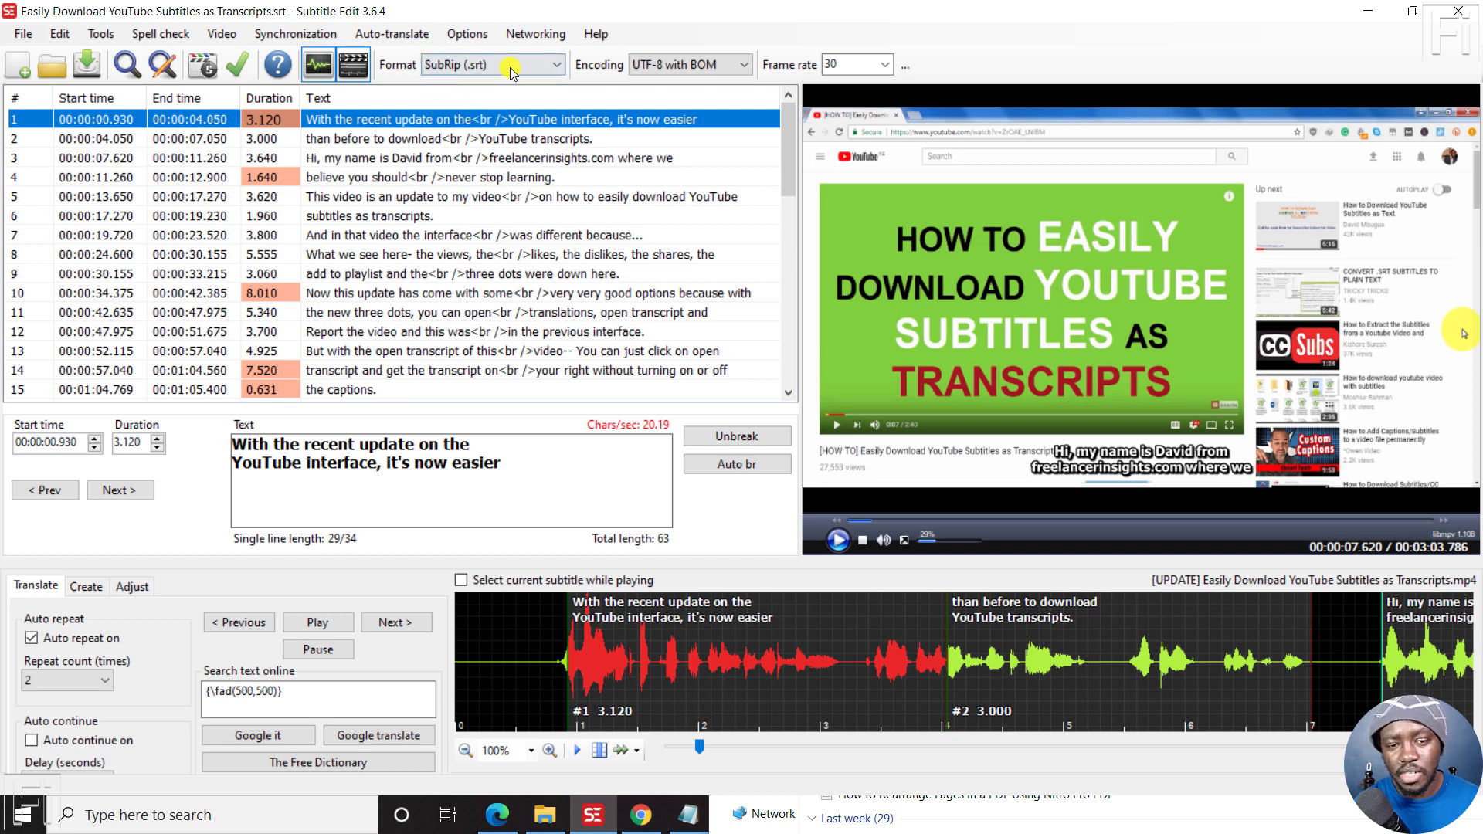
click(553, 62)
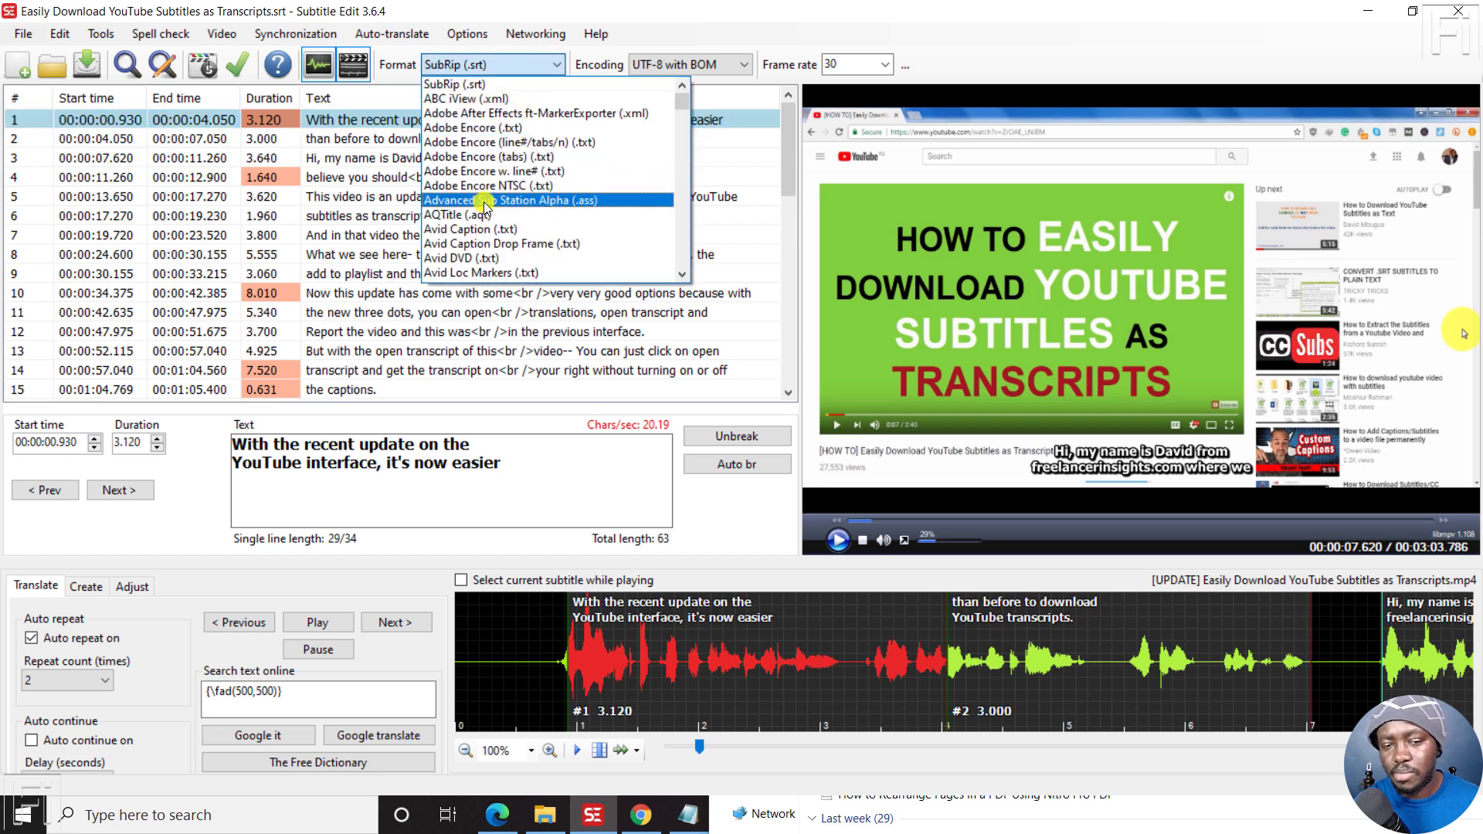
click(582, 200)
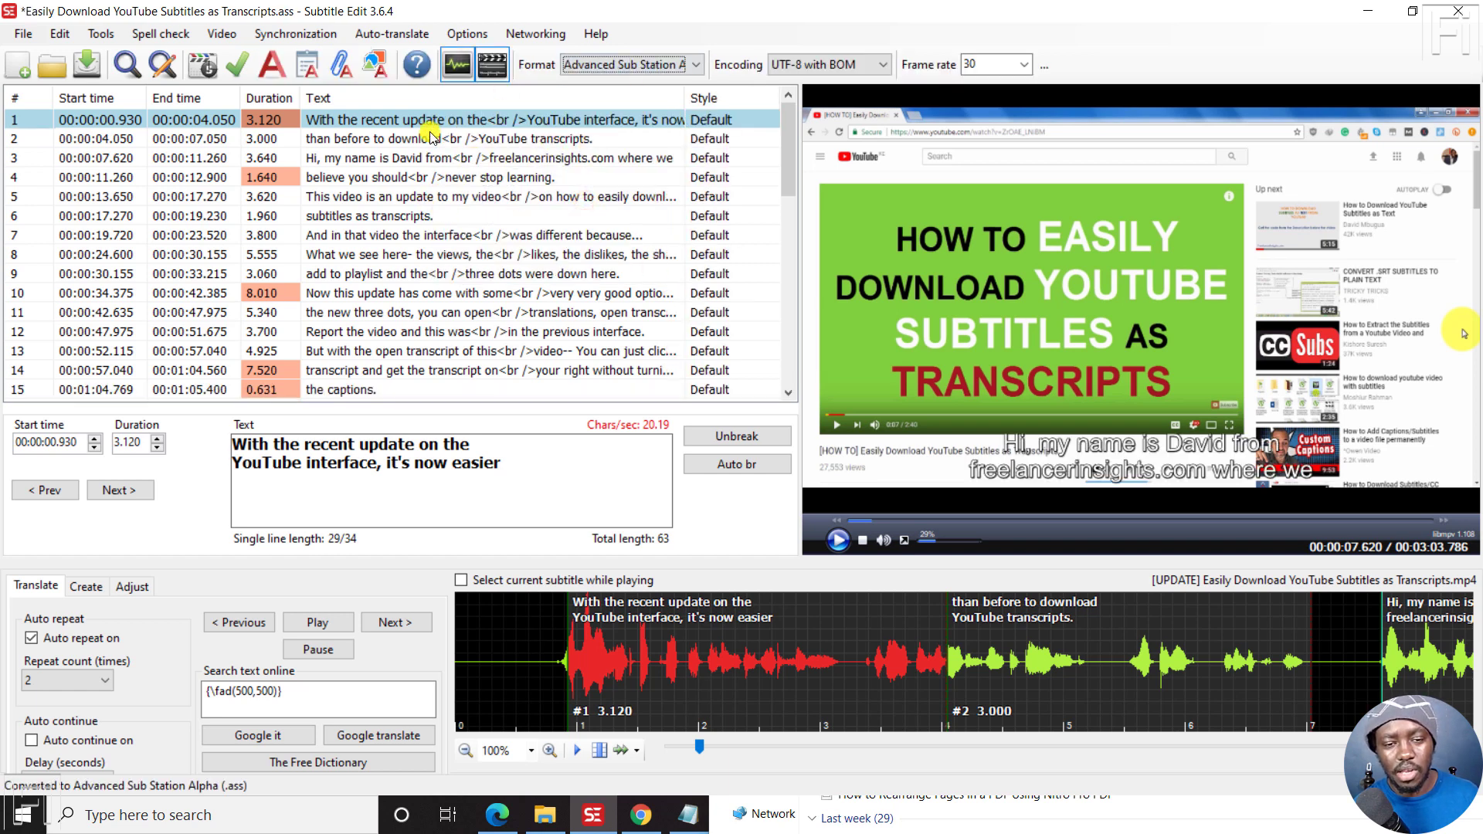
Step: Open ASSA tools > Fade from line 1 and launch the Advanced selection helper
right_click(380, 121)
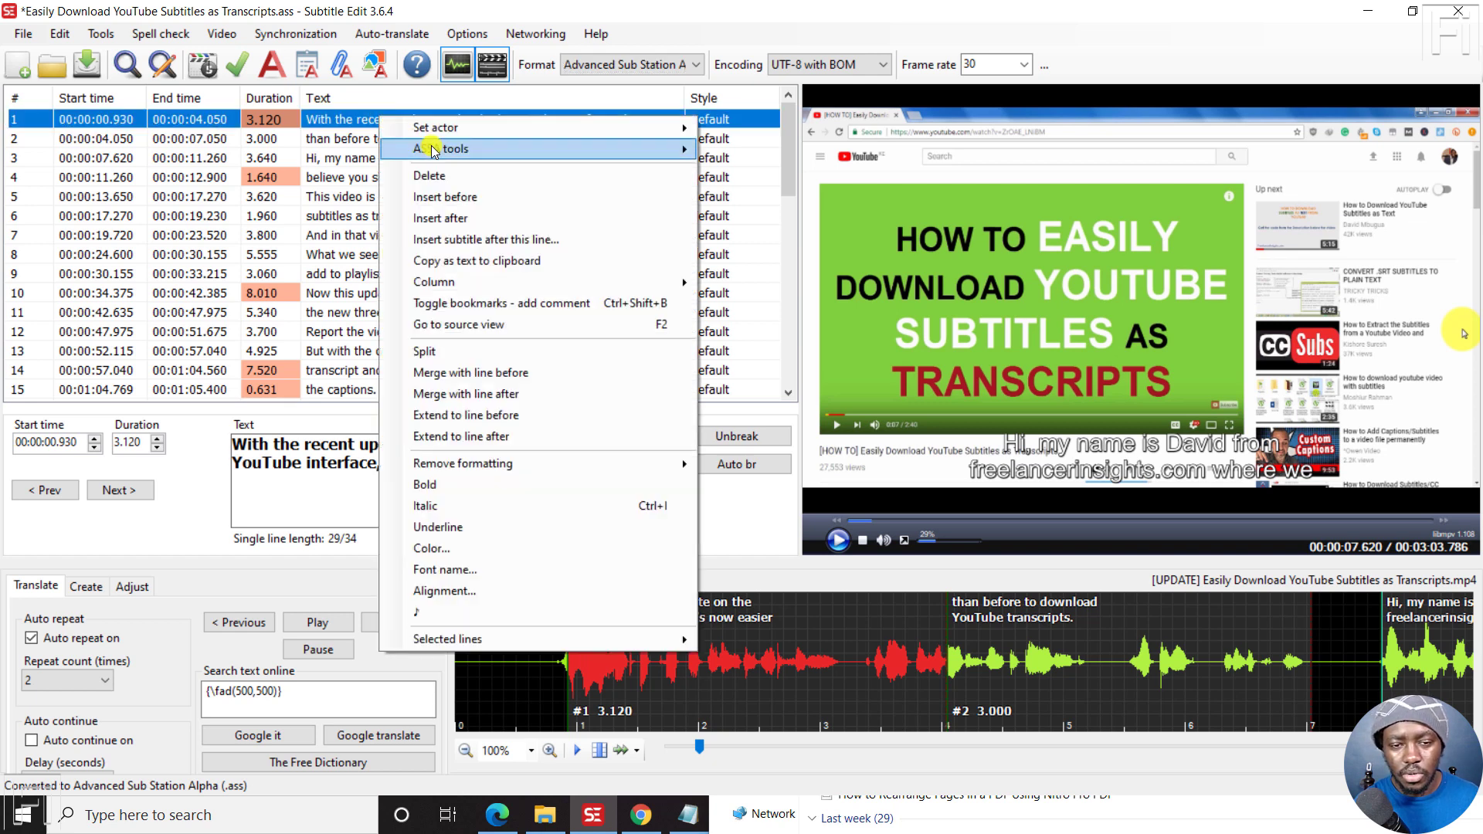
mouse_move(440, 154)
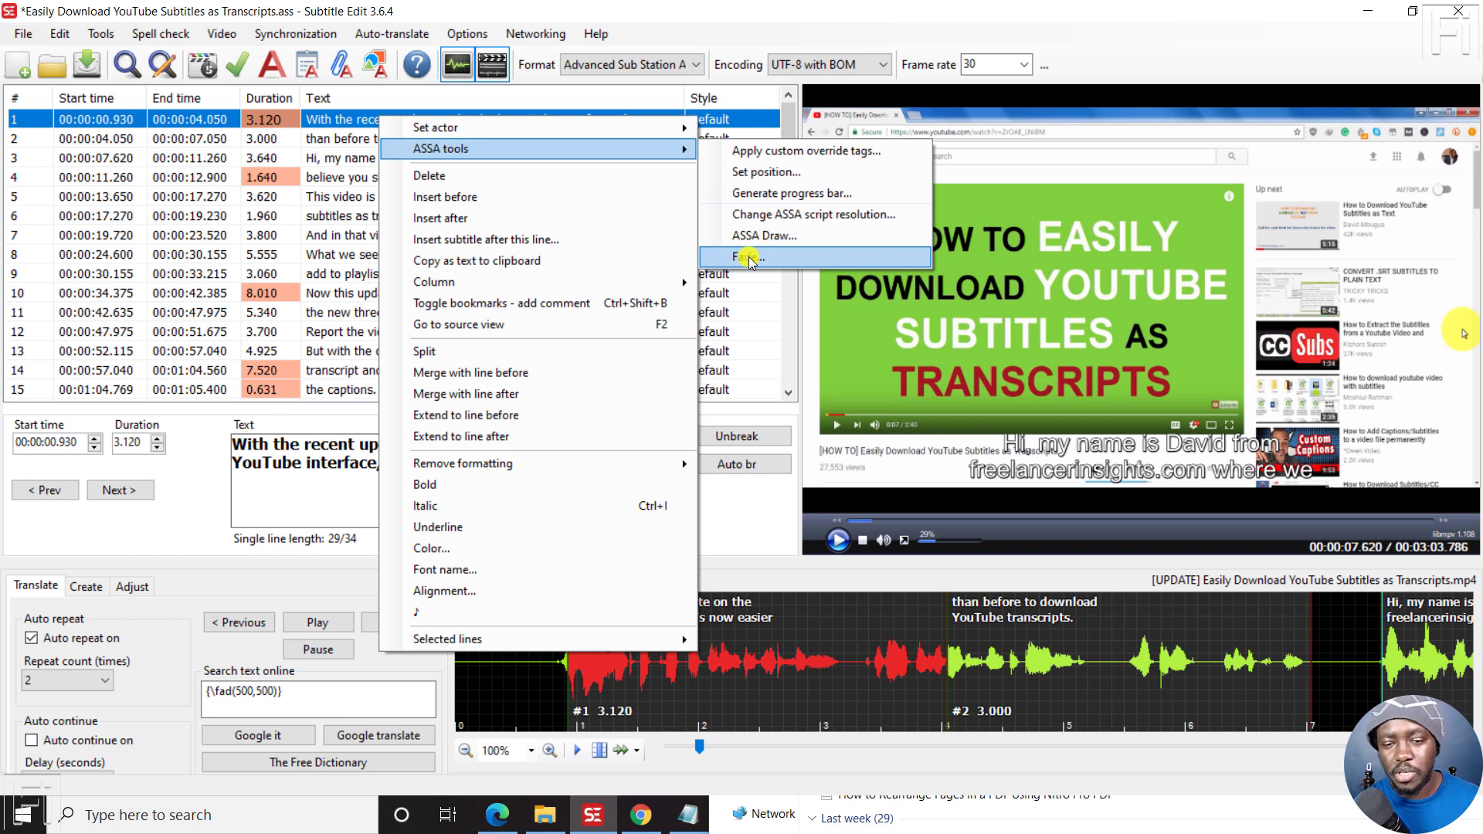
click(749, 257)
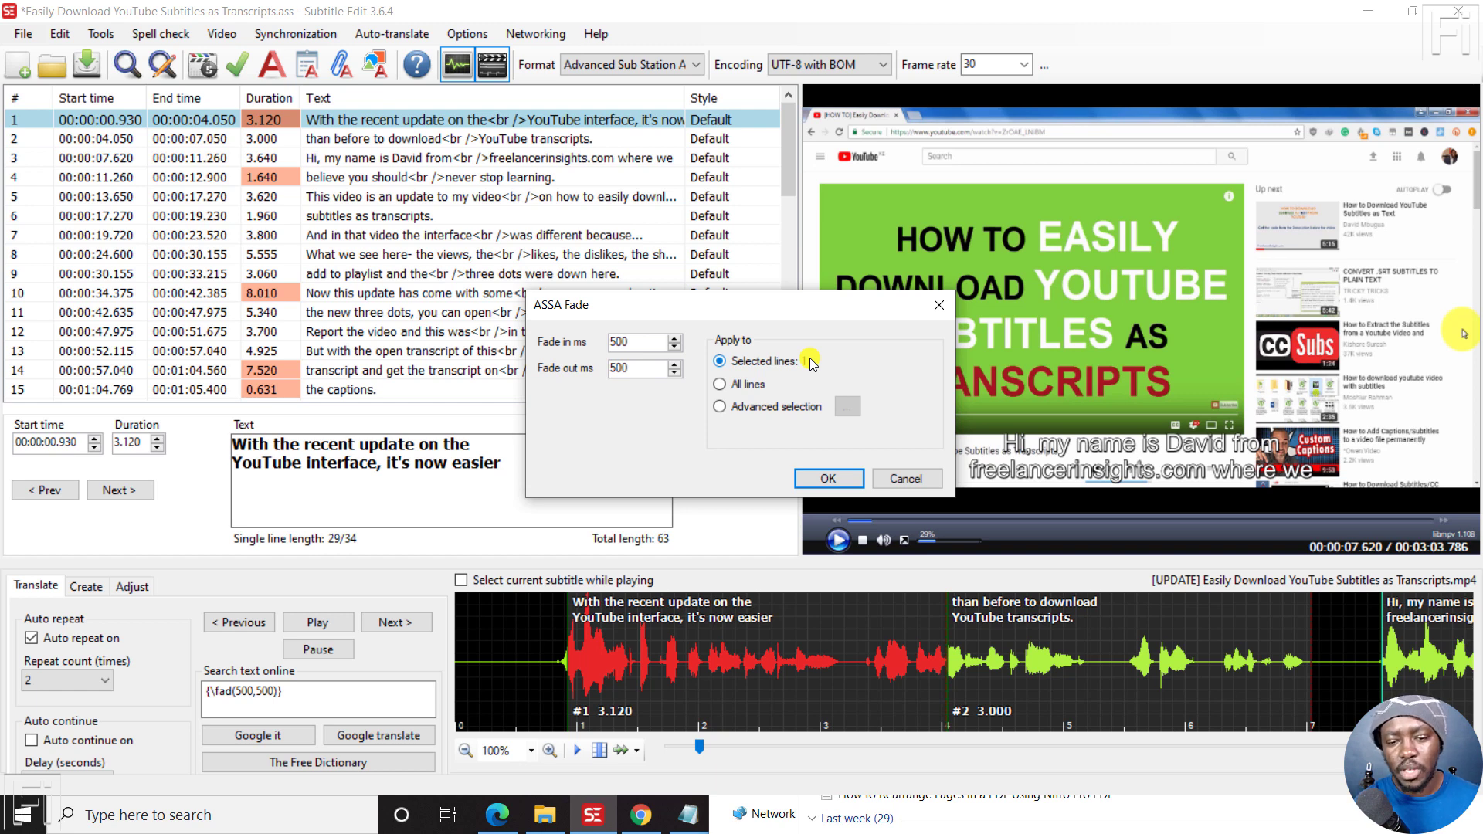
click(721, 384)
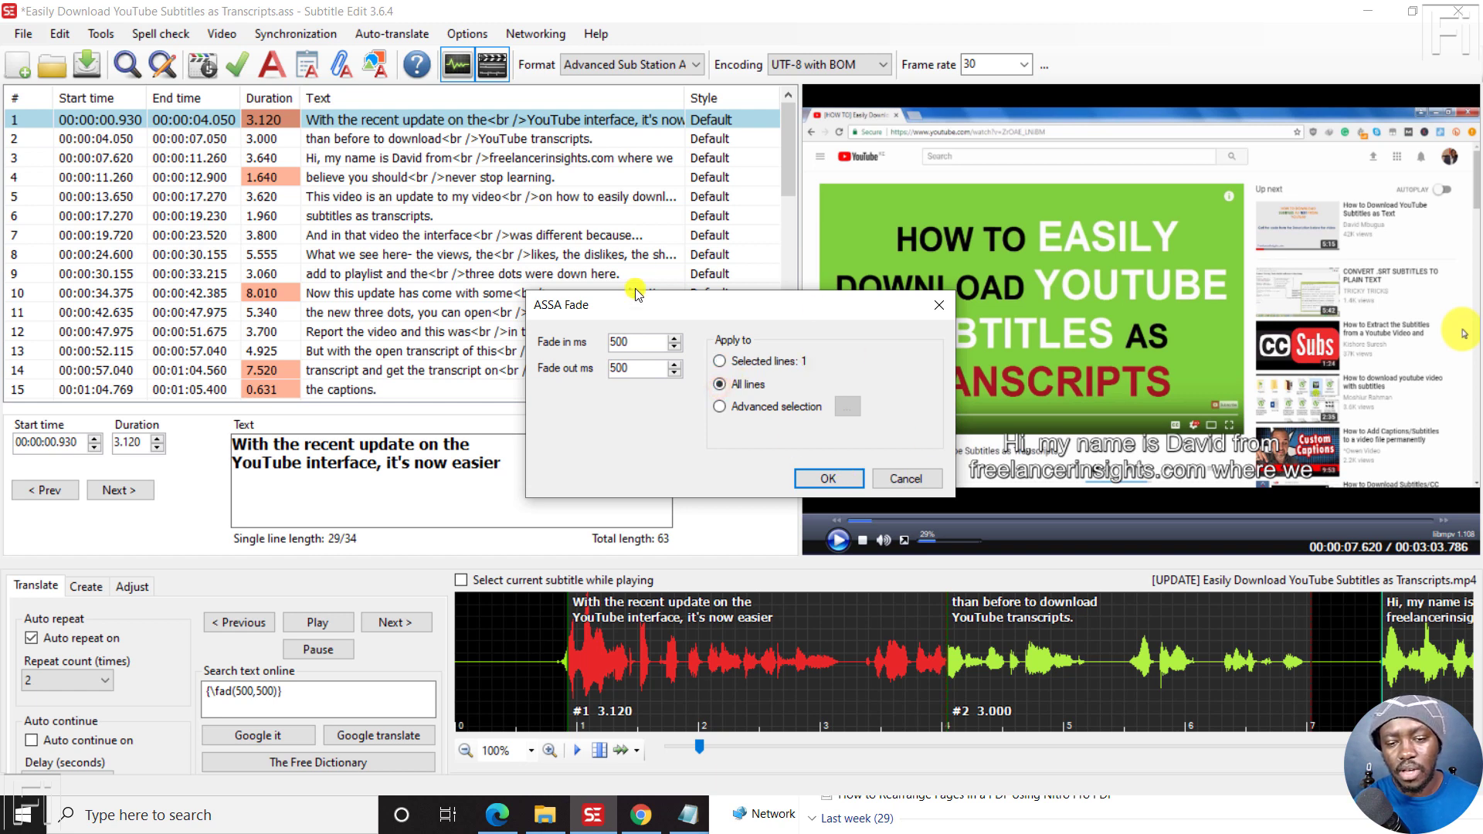
click(719, 408)
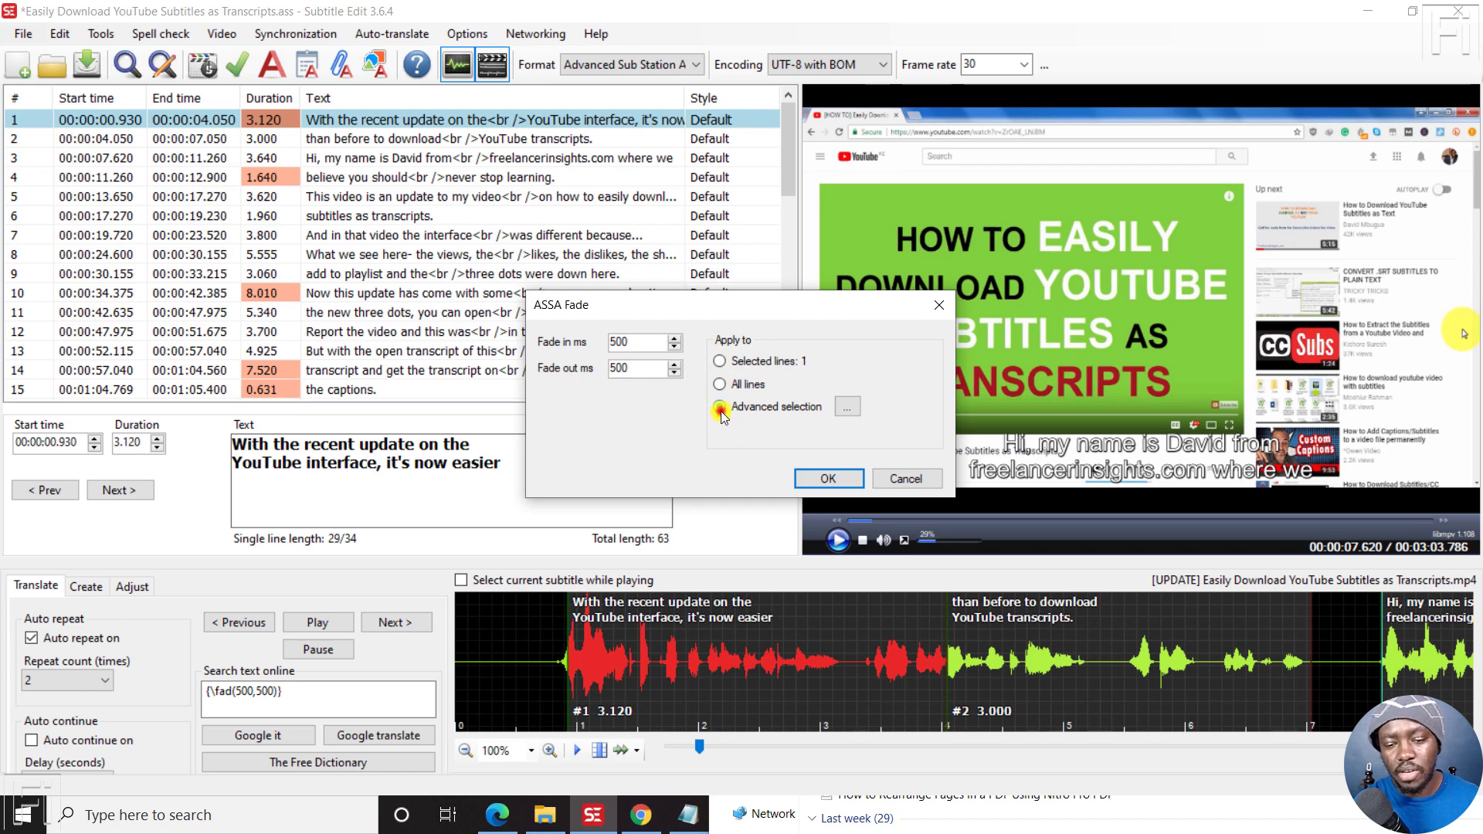
click(848, 410)
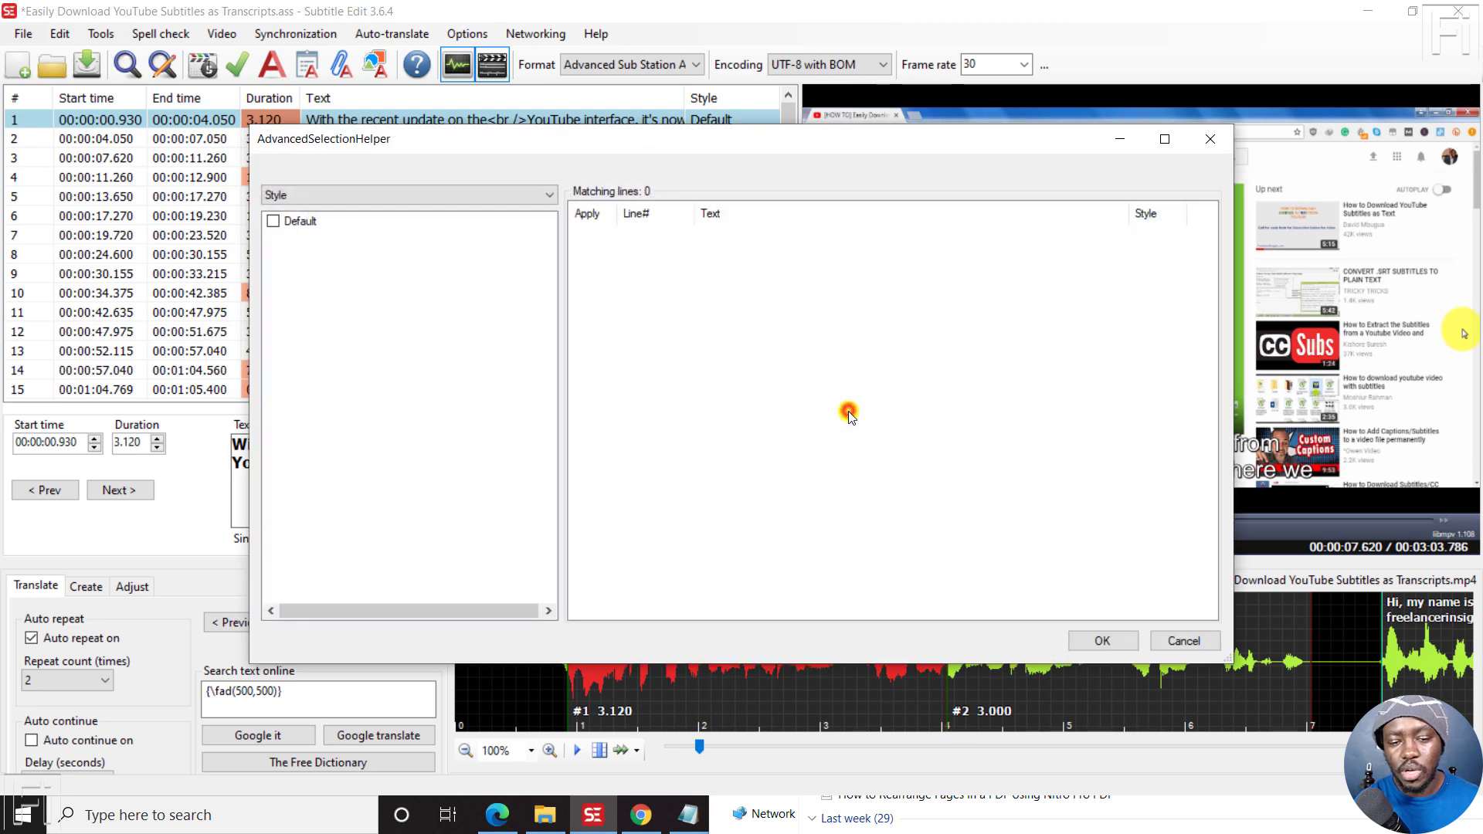
Step: Filter the selection helper by Style, briefly trying Actor, and check the Default style
click(348, 195)
click(374, 171)
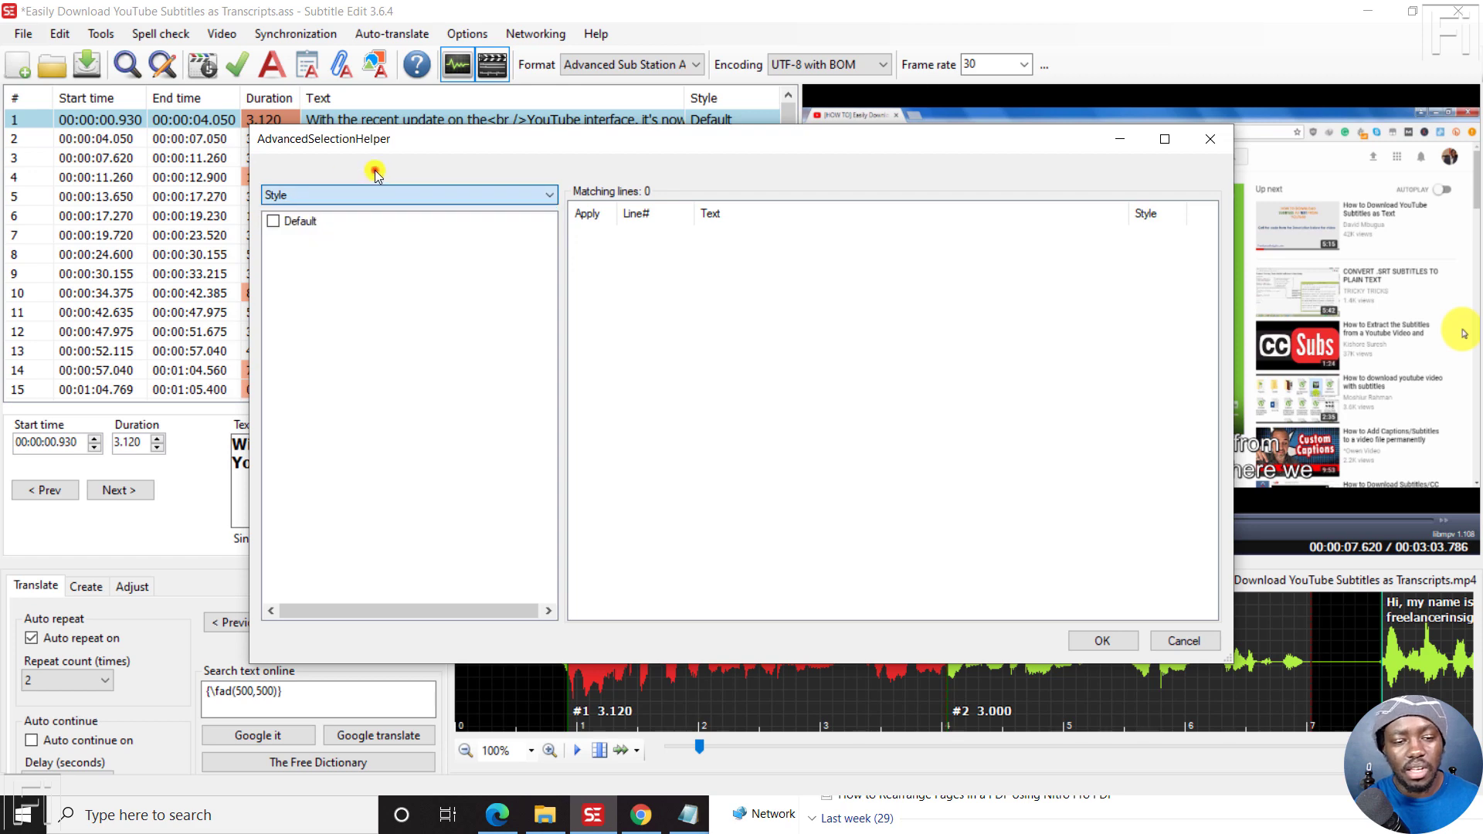
click(273, 221)
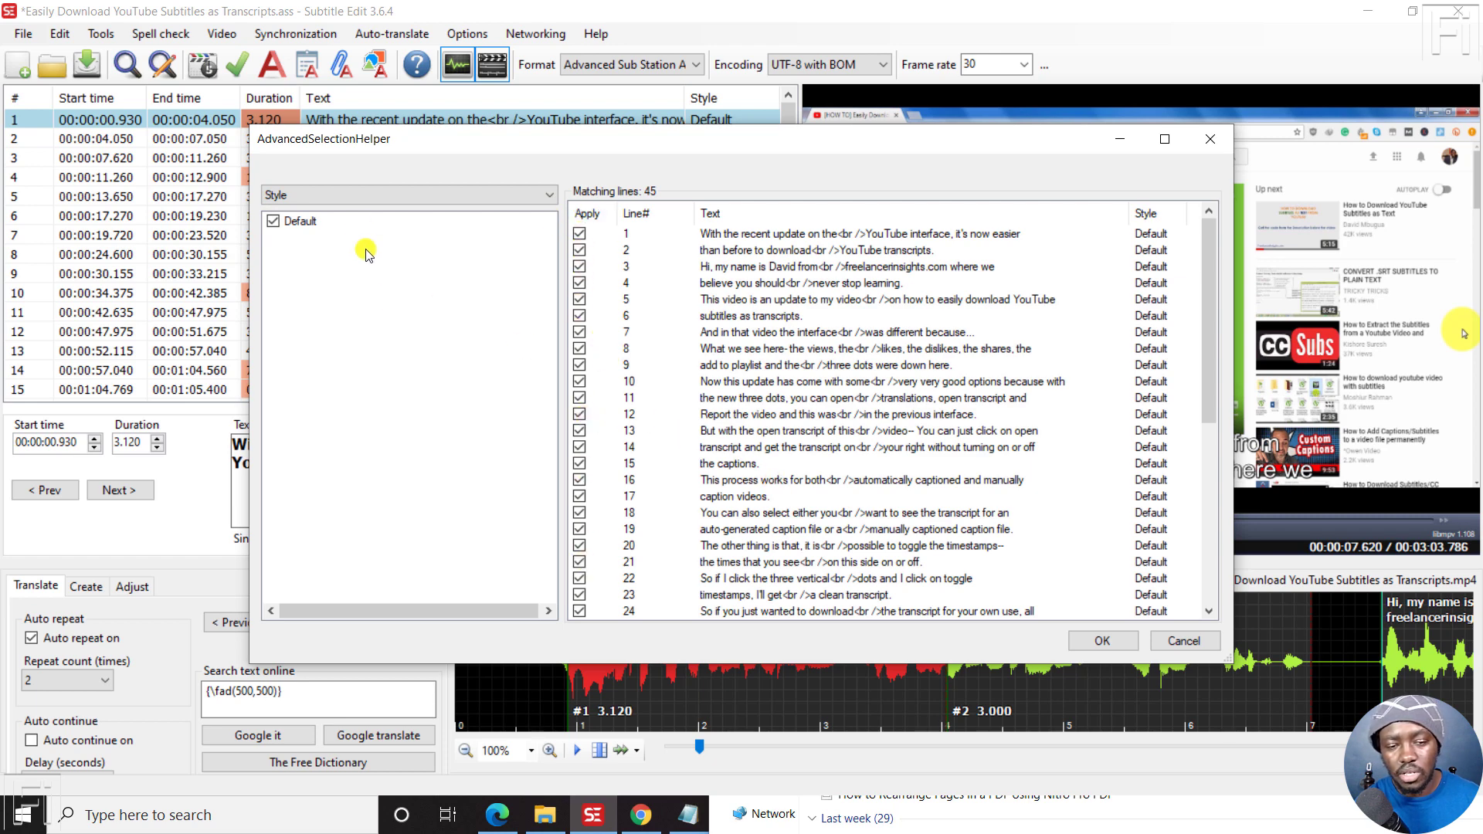
click(349, 197)
click(303, 215)
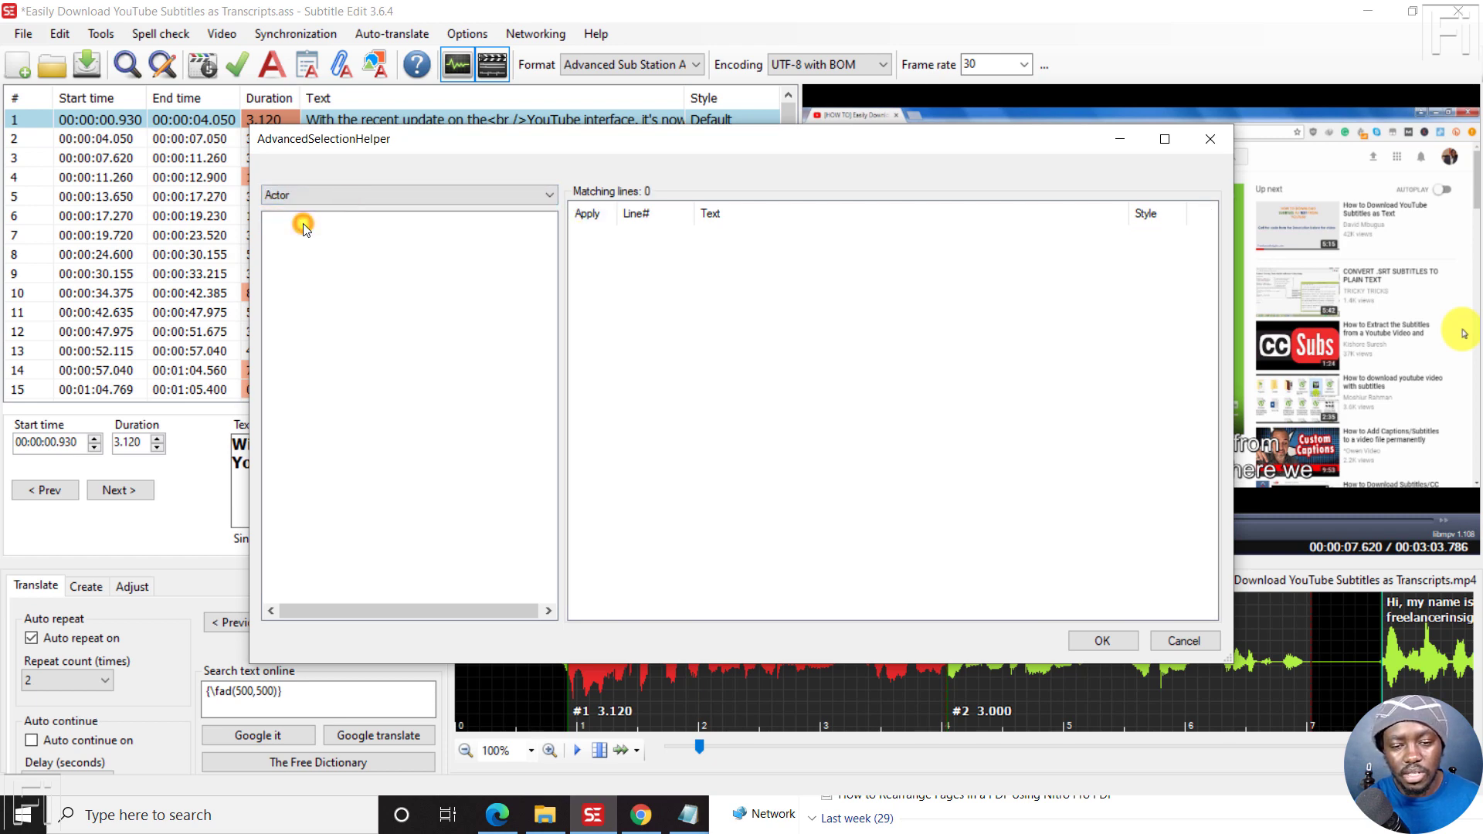
click(356, 197)
click(304, 219)
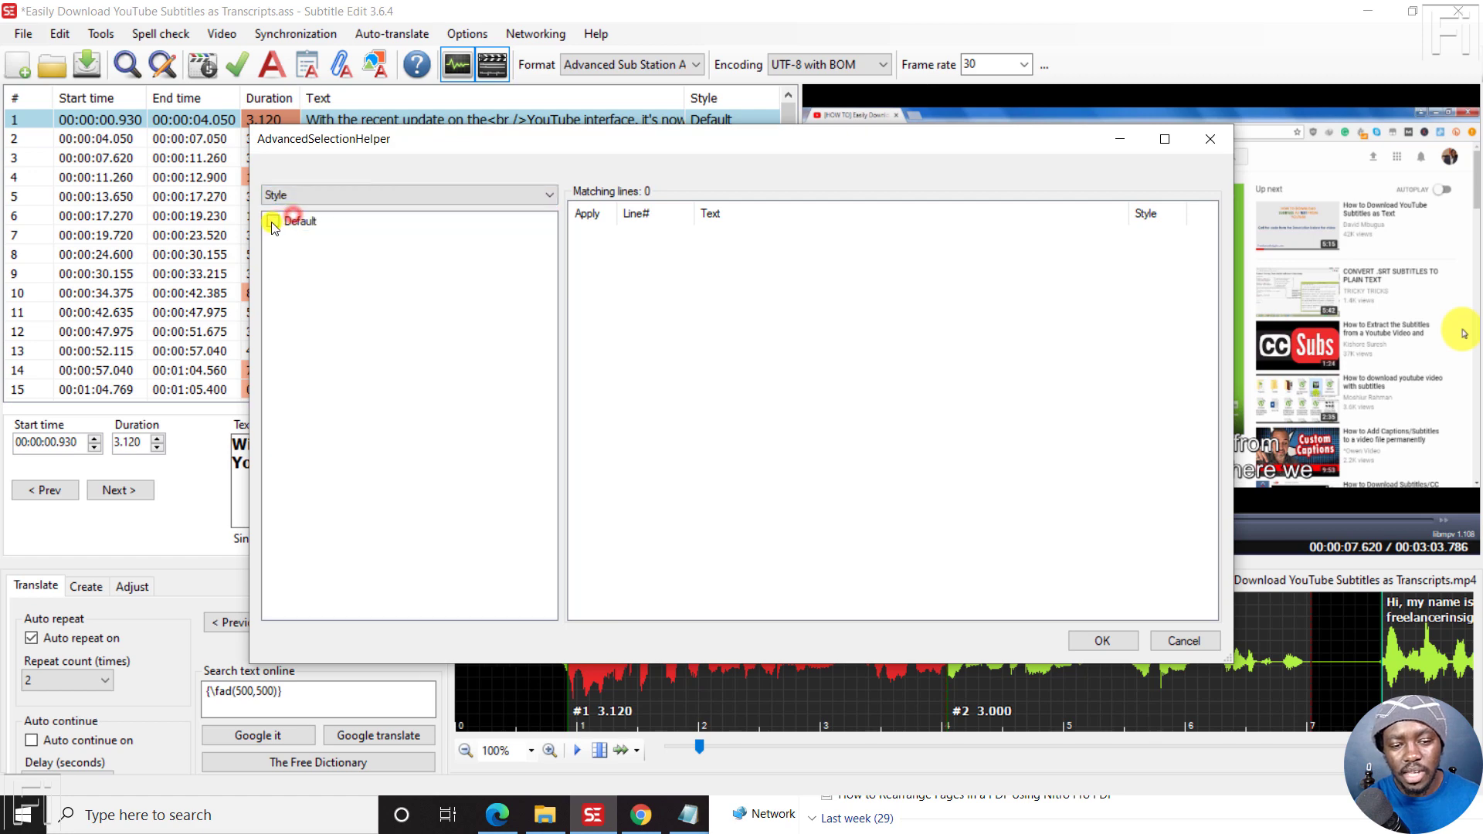
click(271, 223)
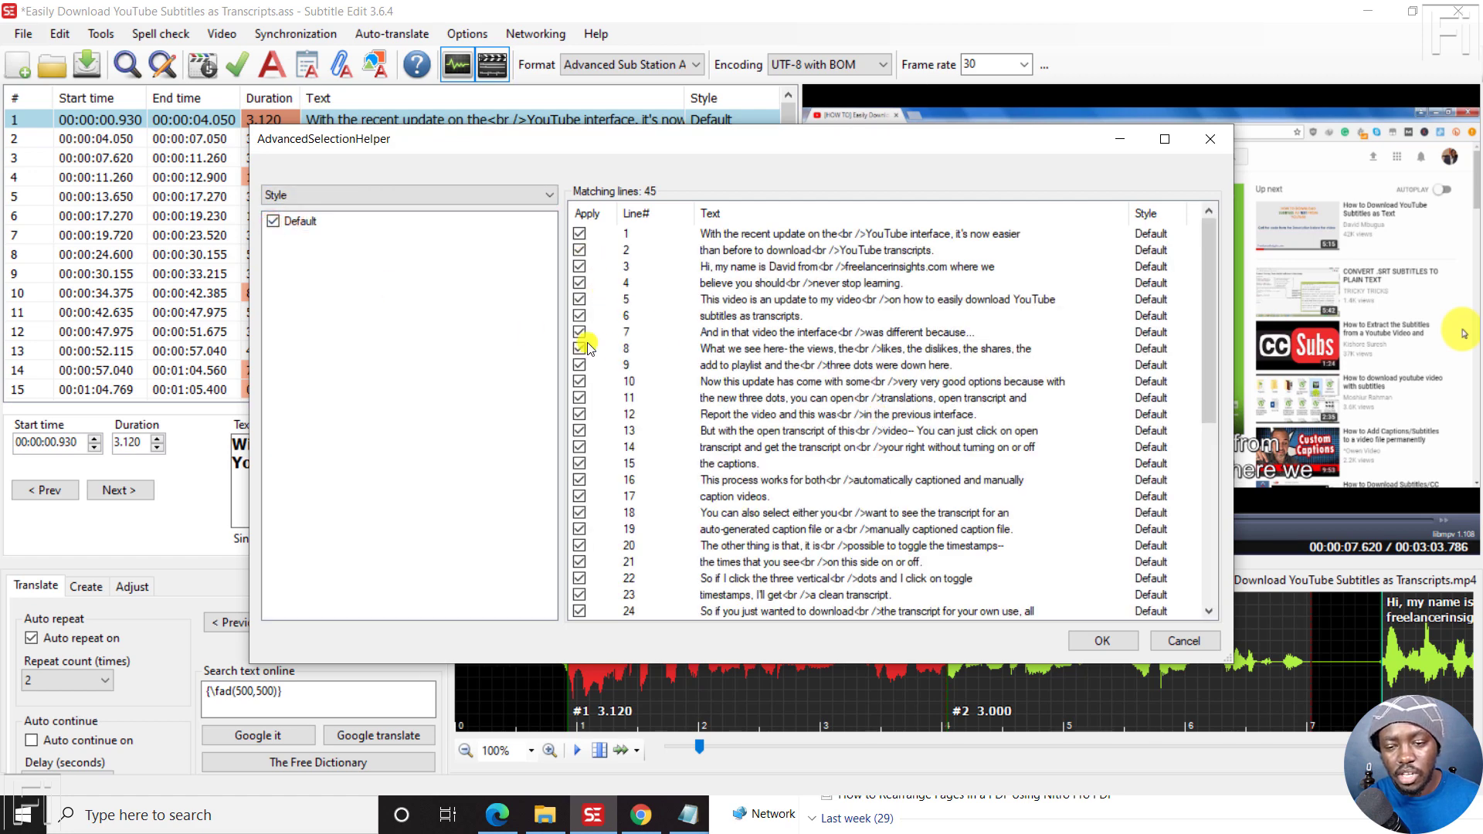
Step: Cancel the selection helper and set the fade to apply to All lines
drag(1207, 266, 1203, 216)
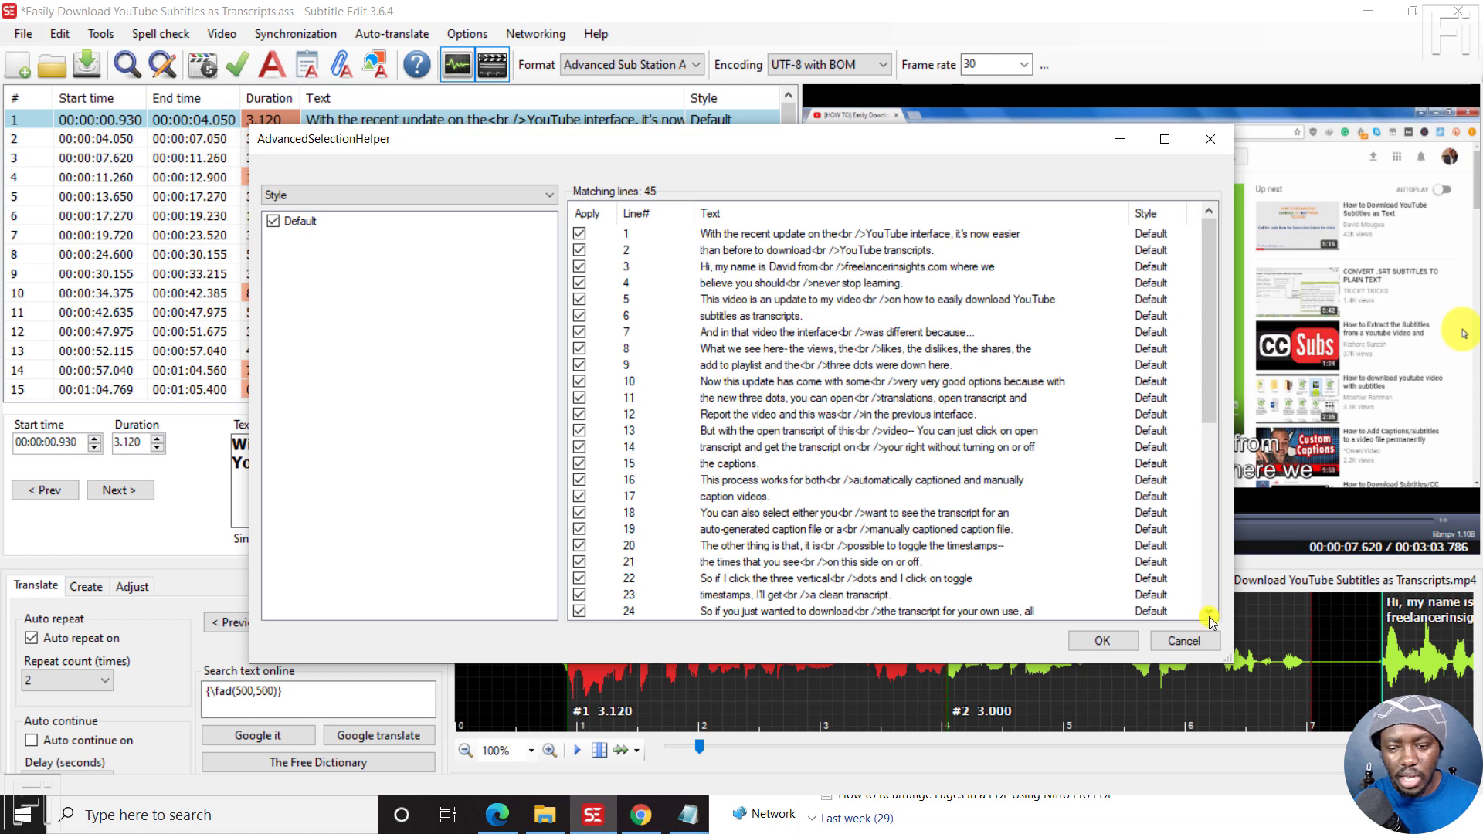
click(1180, 643)
click(722, 385)
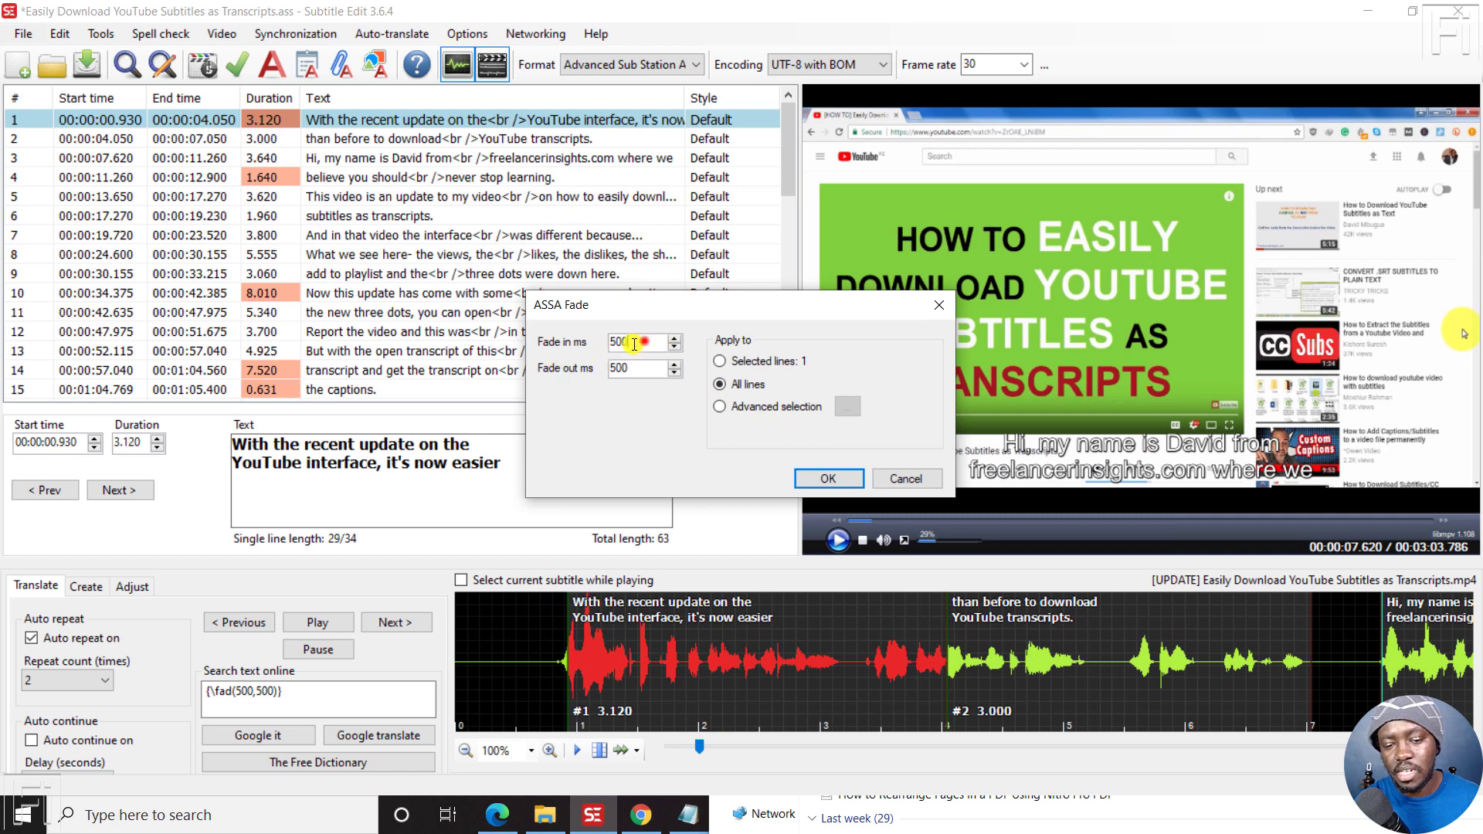
Step: Apply the 500 ms fade in and out to all lines, then clear the fade tag text in line 1
drag(644, 342, 594, 345)
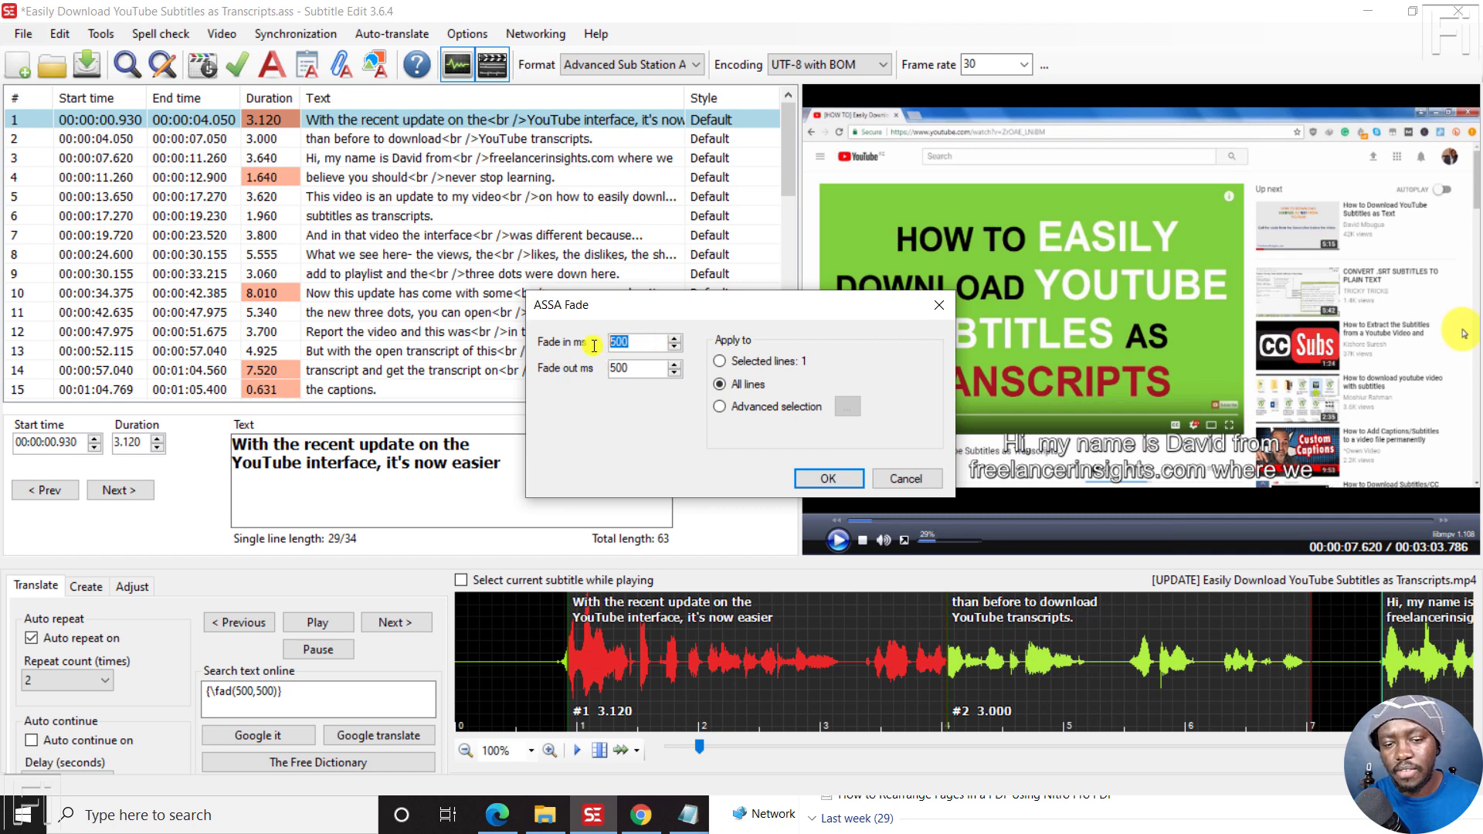
click(830, 479)
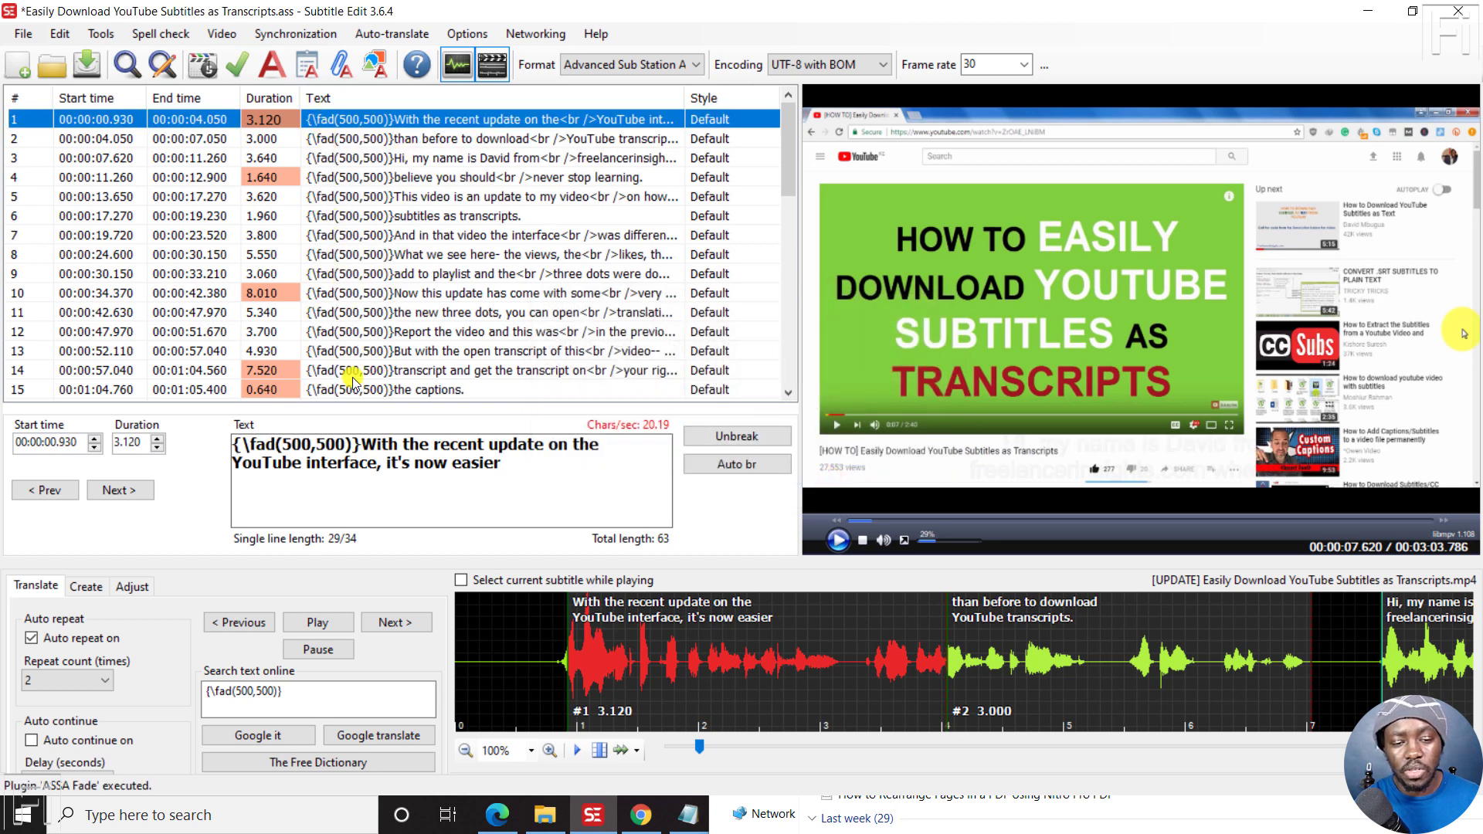
drag(234, 448, 251, 448)
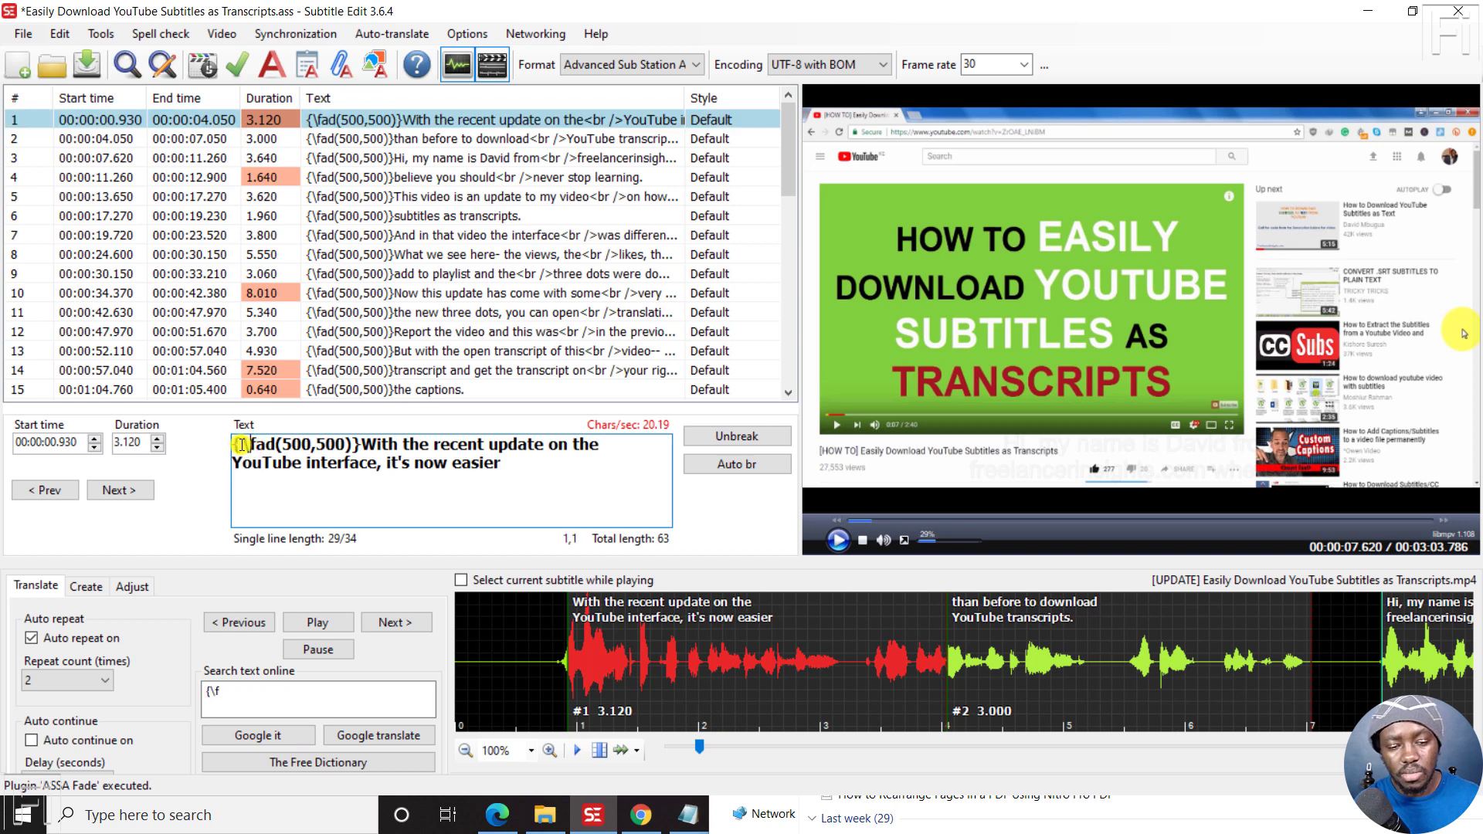
click(247, 444)
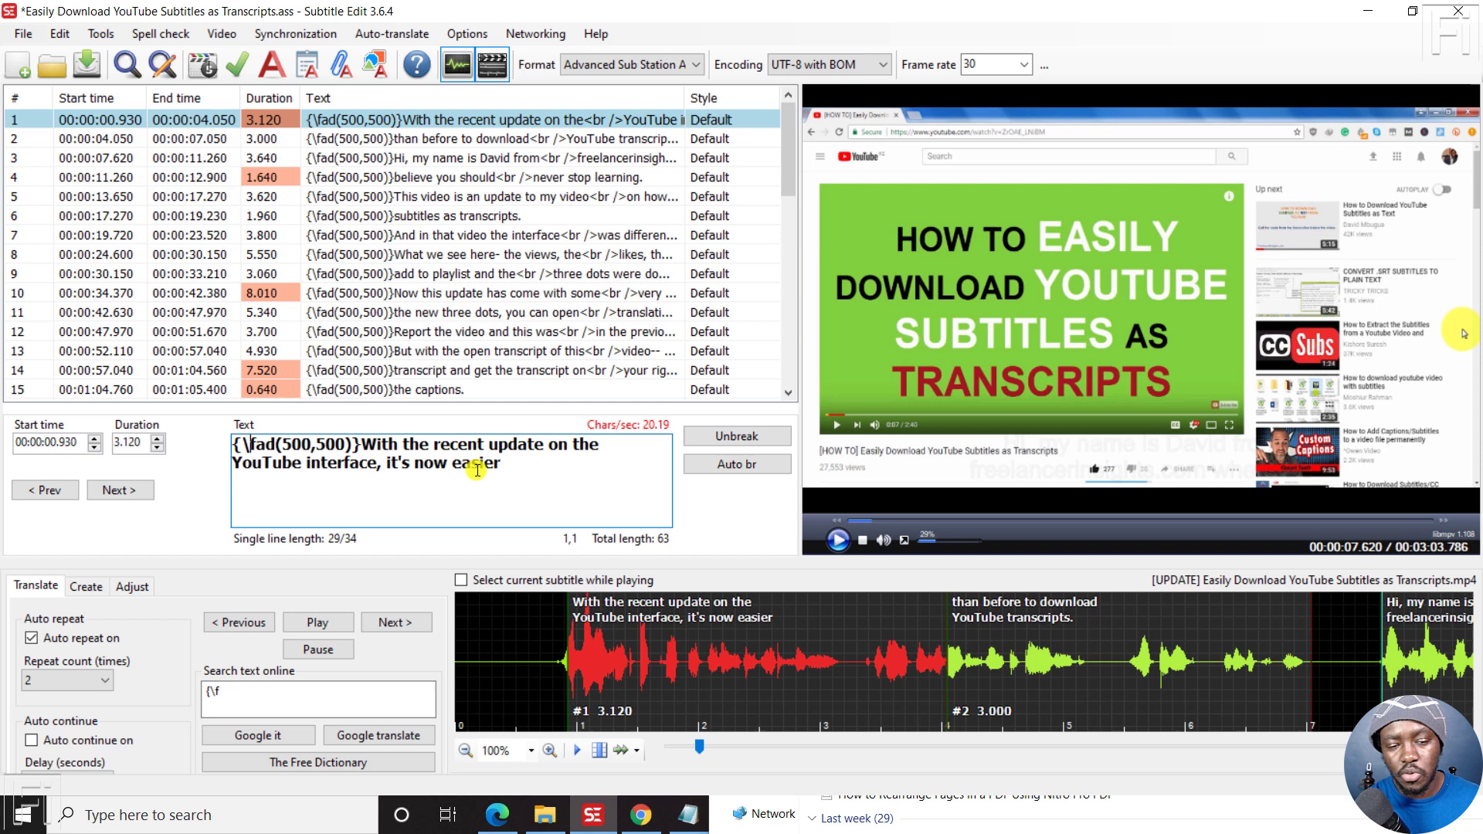
Step: Inspect subtitle 33 and undo the ASSA fade with Ctrl+Z
drag(788, 147, 788, 408)
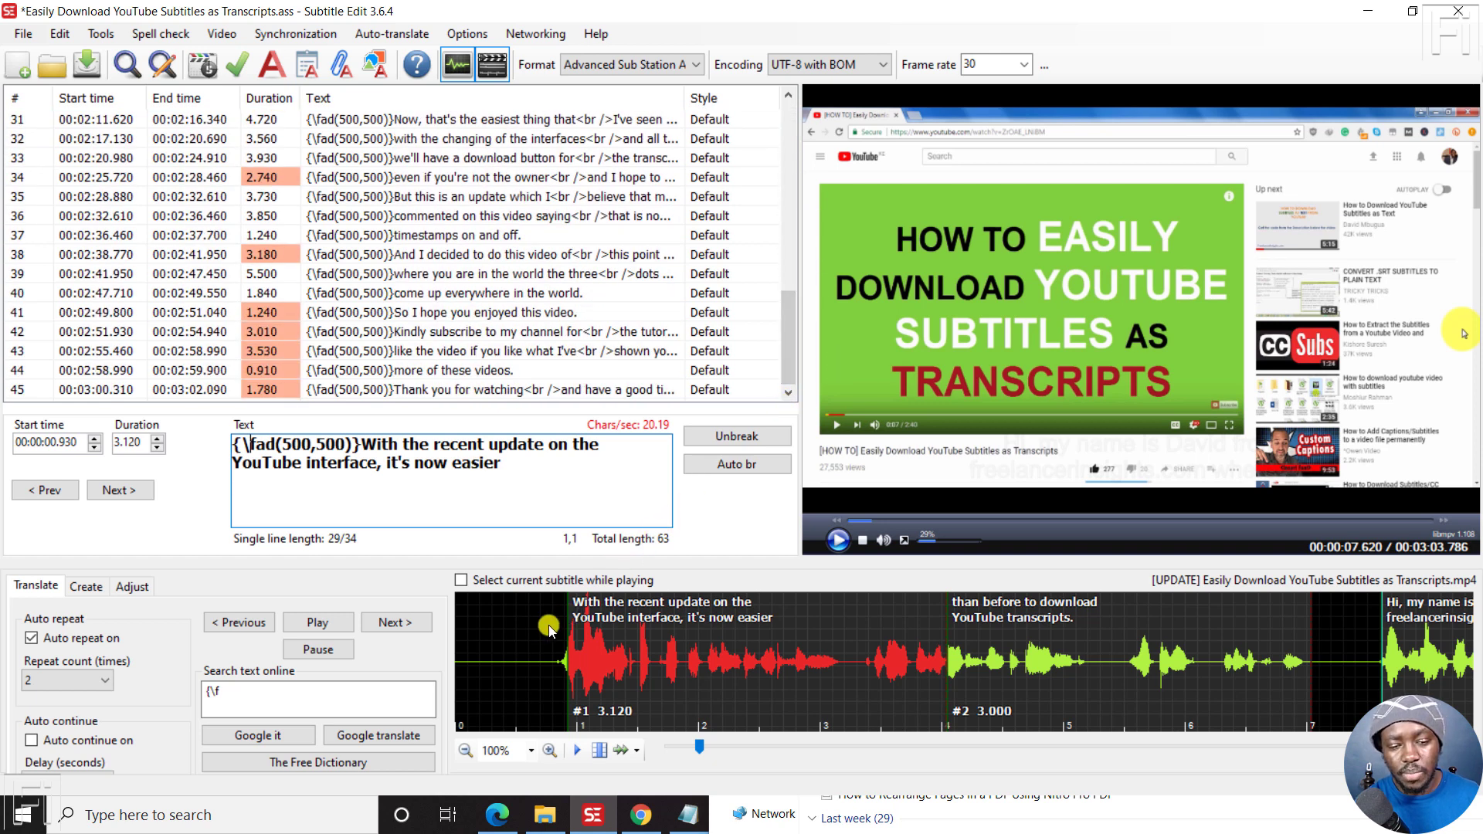
click(367, 159)
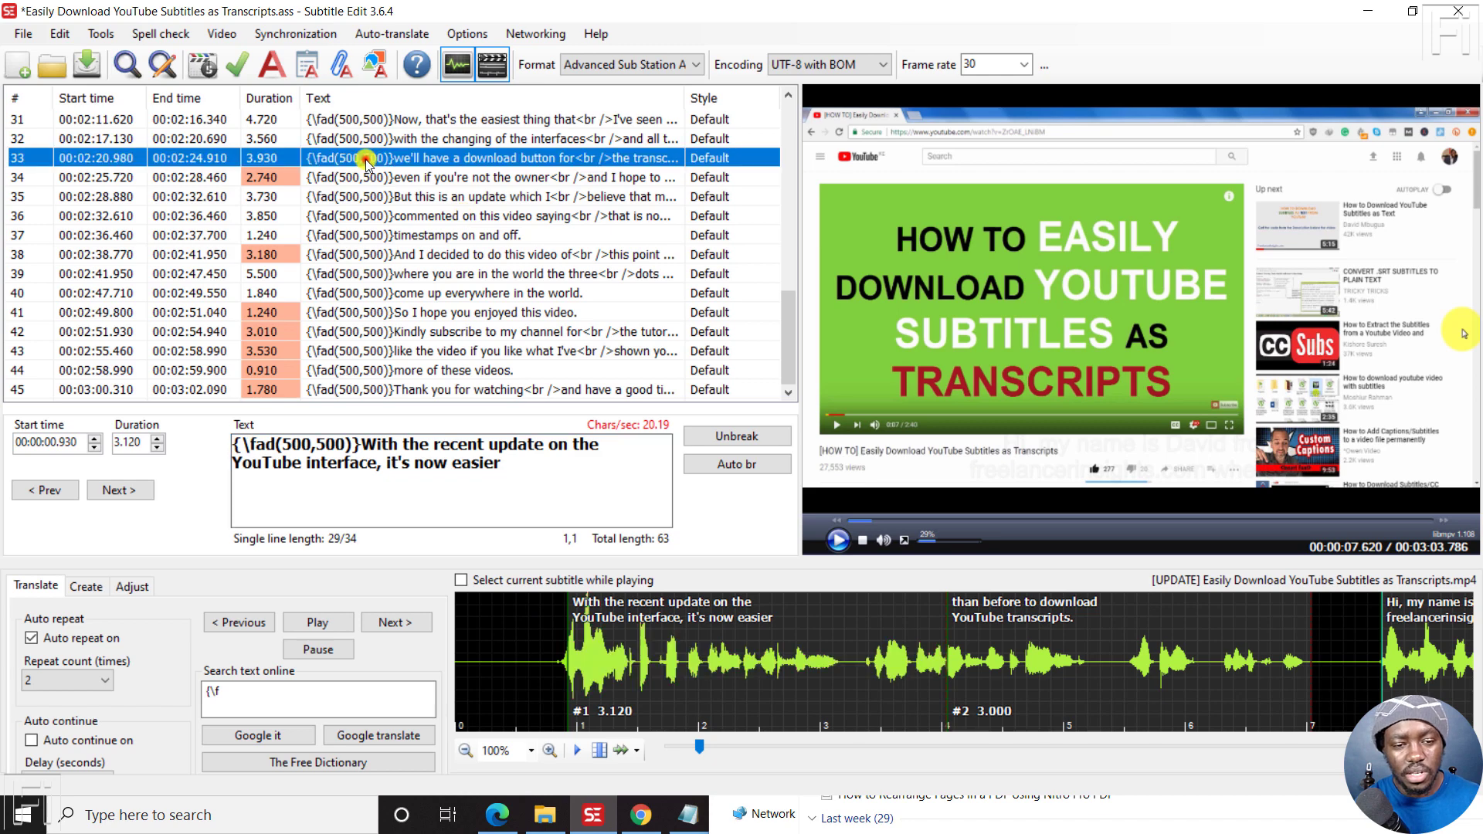
key(ctrl+z)
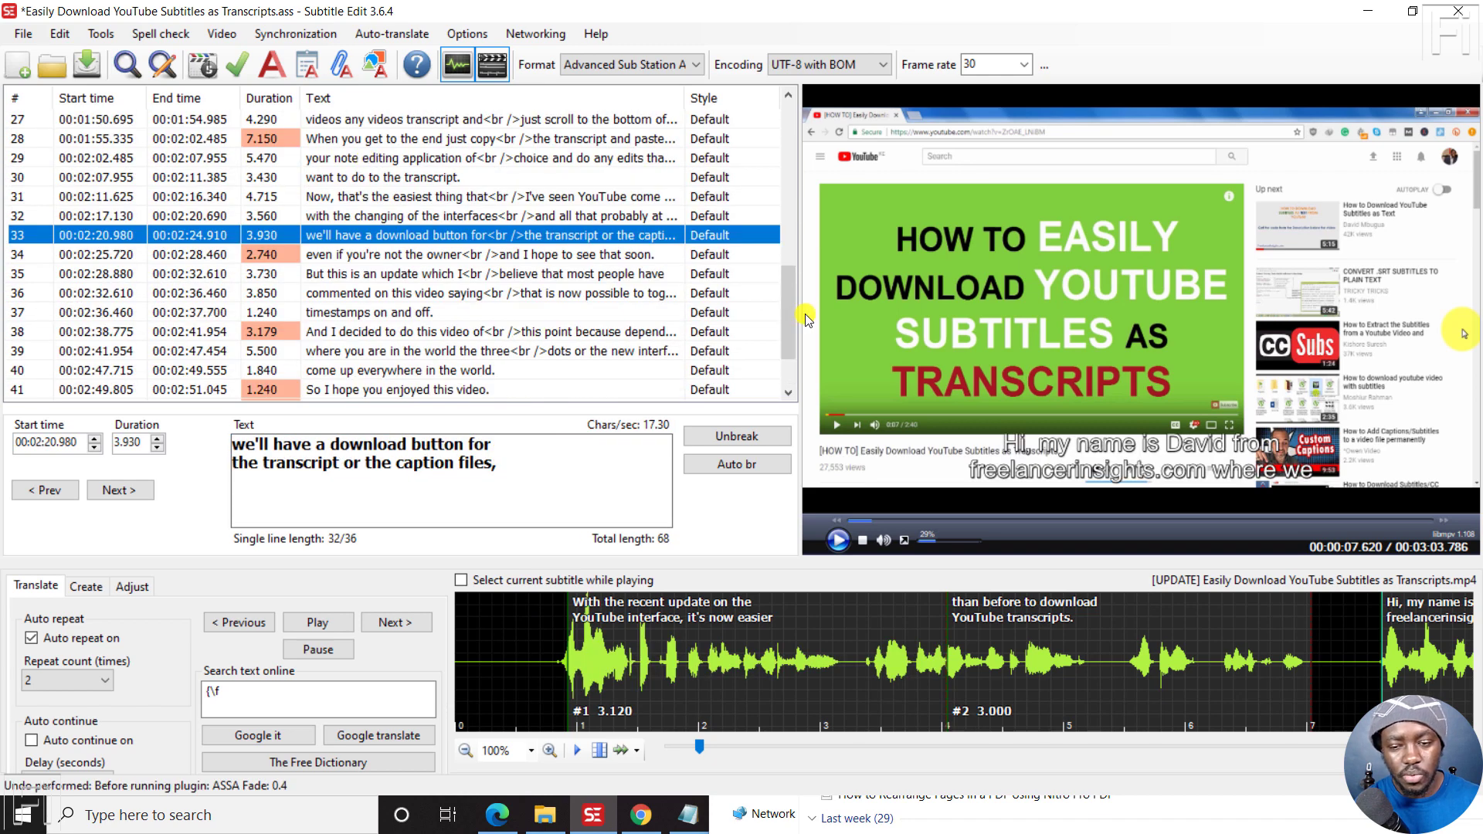
Step: Preview playback from just before subtitle 1, then stop it
drag(790, 304, 775, 73)
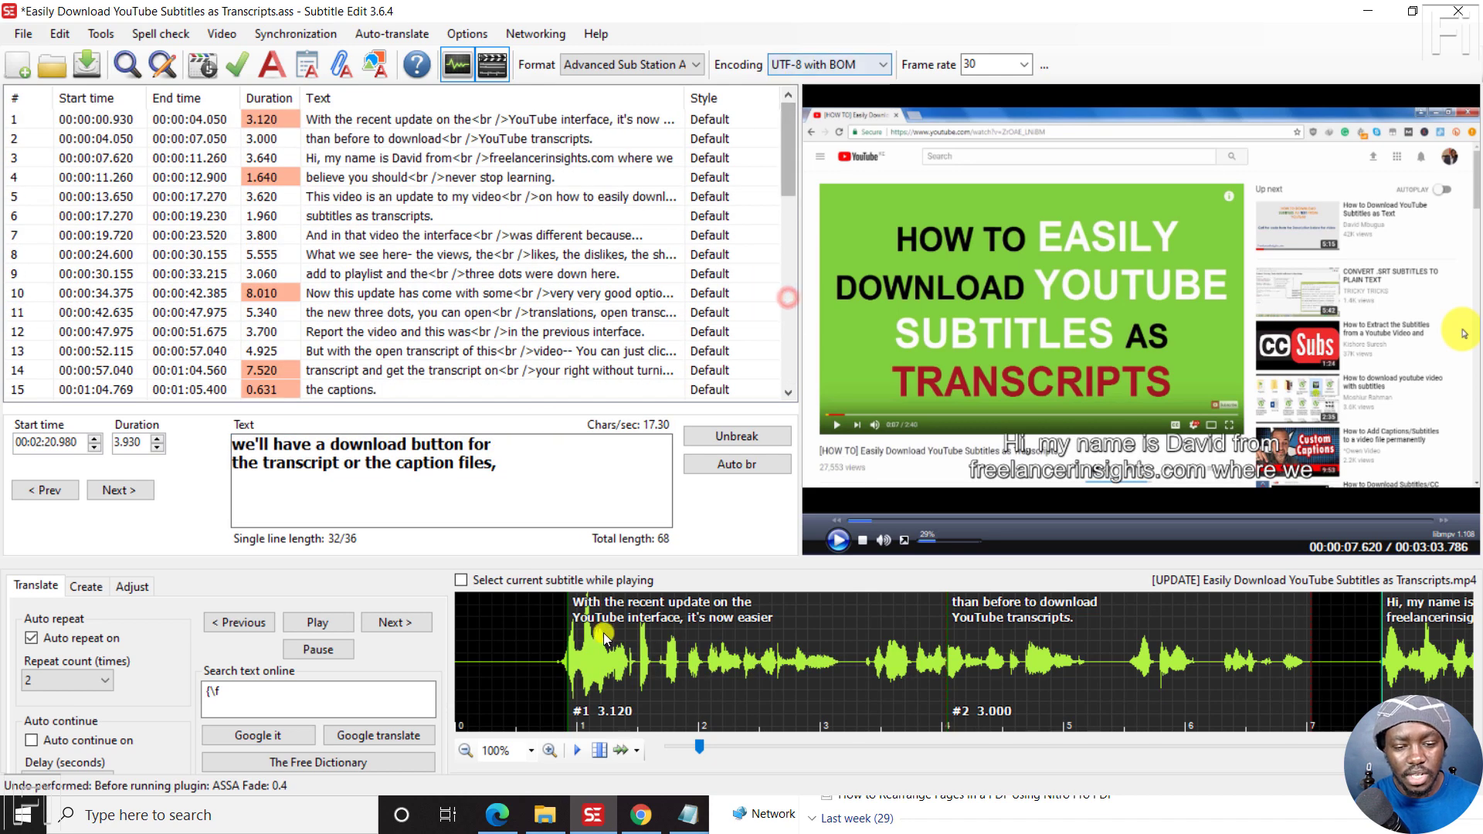
click(556, 643)
click(839, 542)
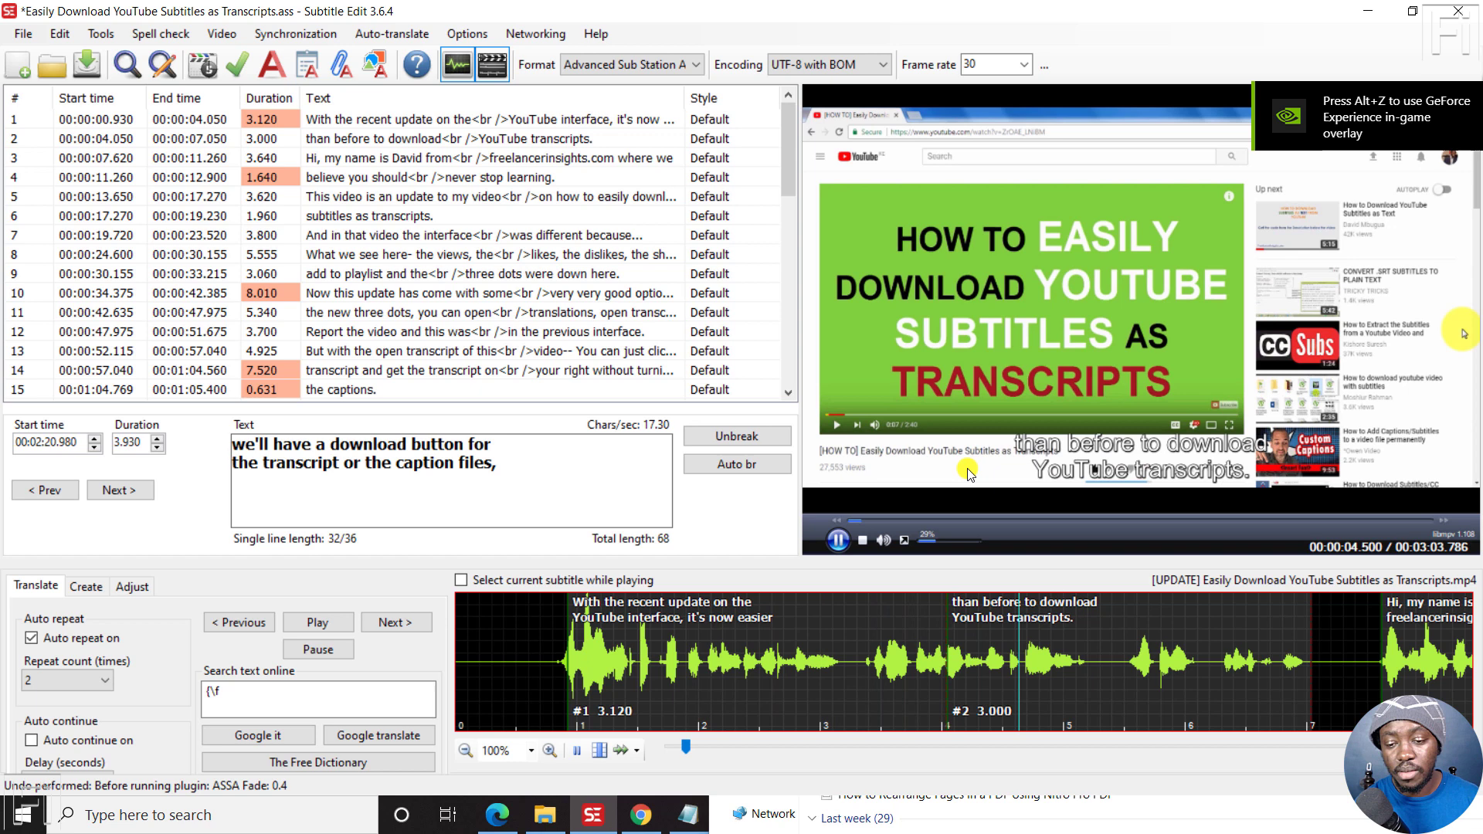
click(865, 542)
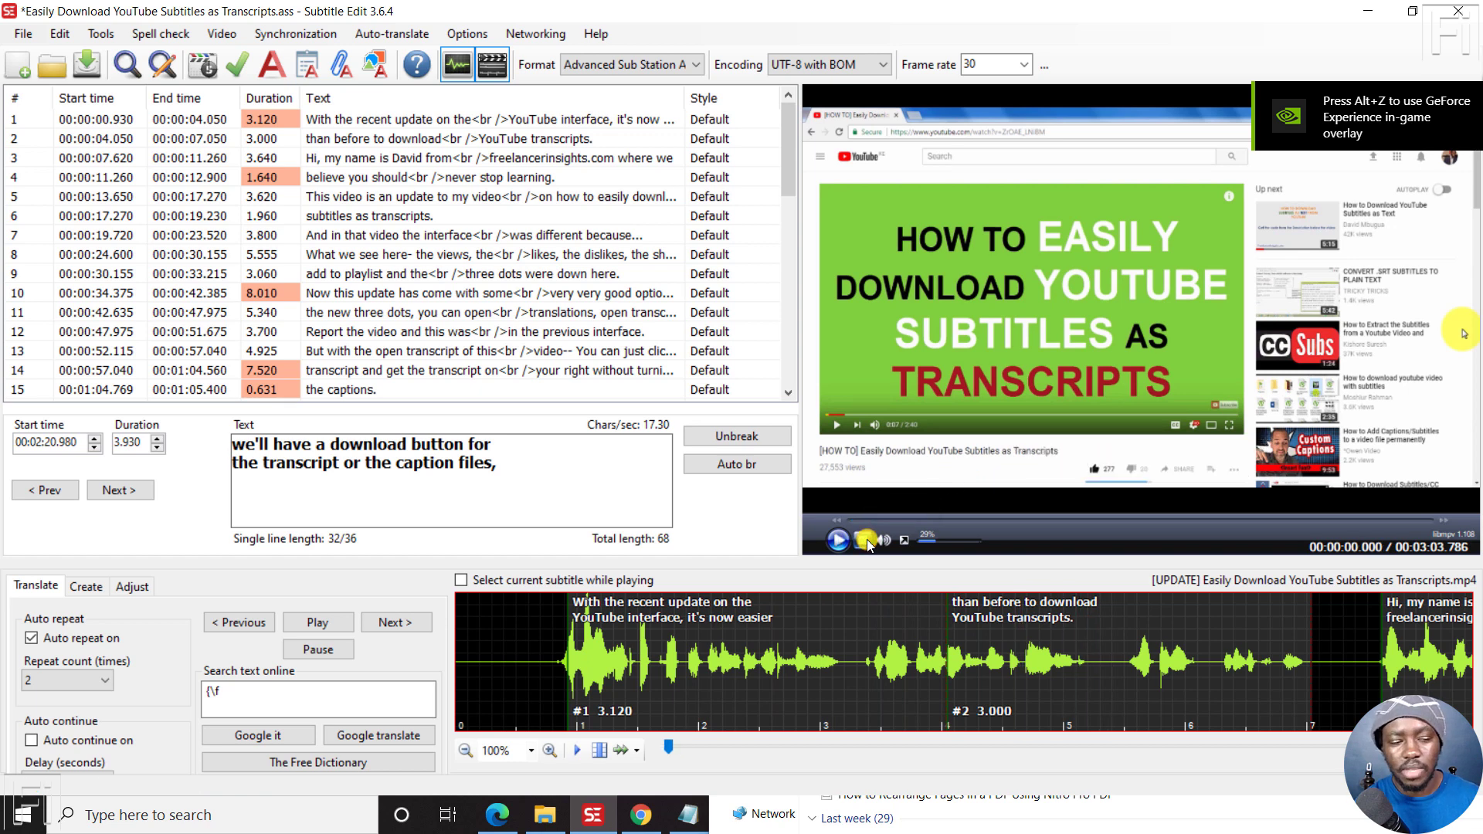
Step: Reapply the ASSA fade at 500 ms in and 500 ms out to all lines
click(382, 121)
right_click(383, 122)
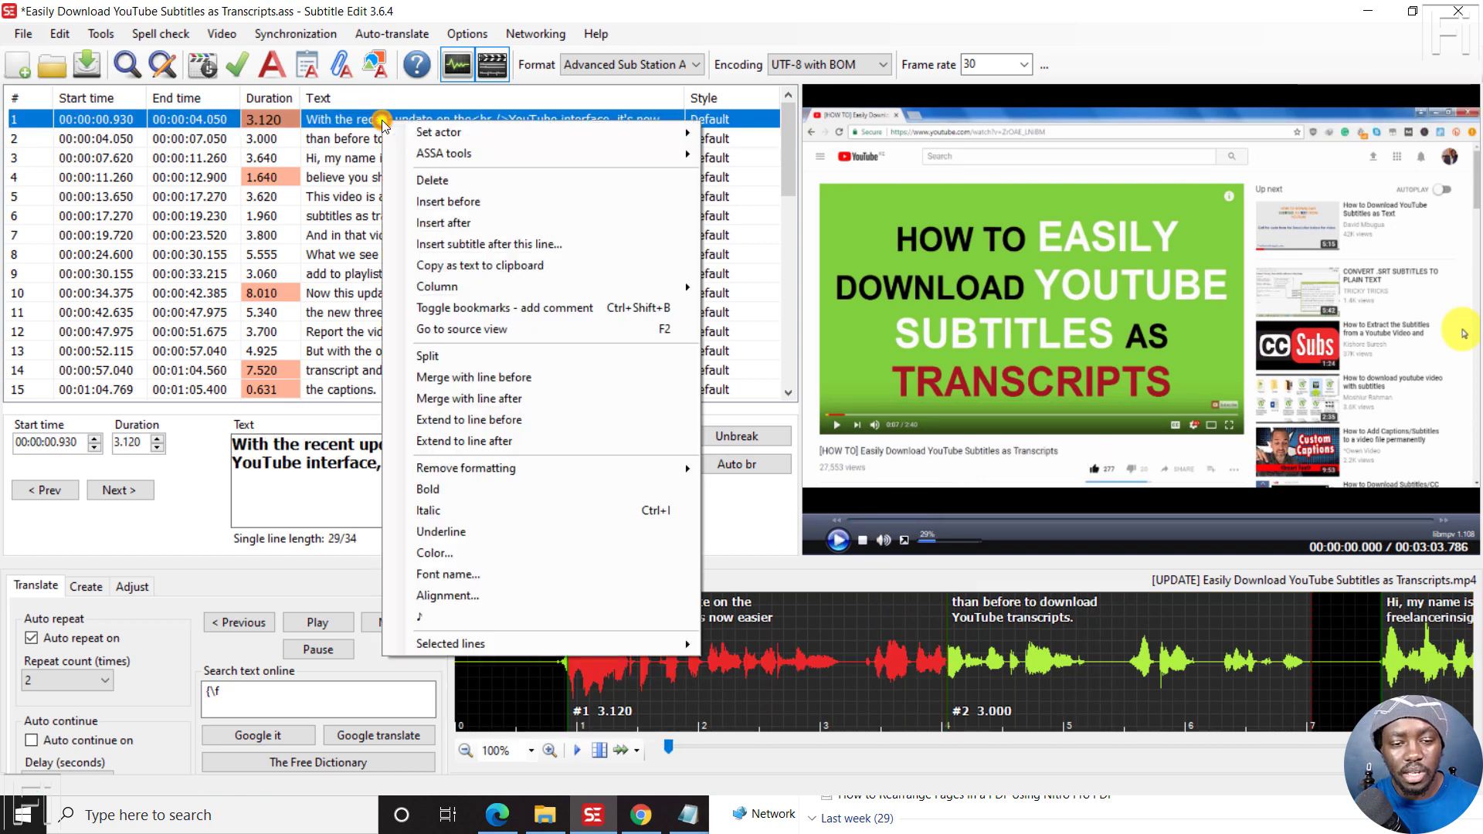
mouse_move(489, 152)
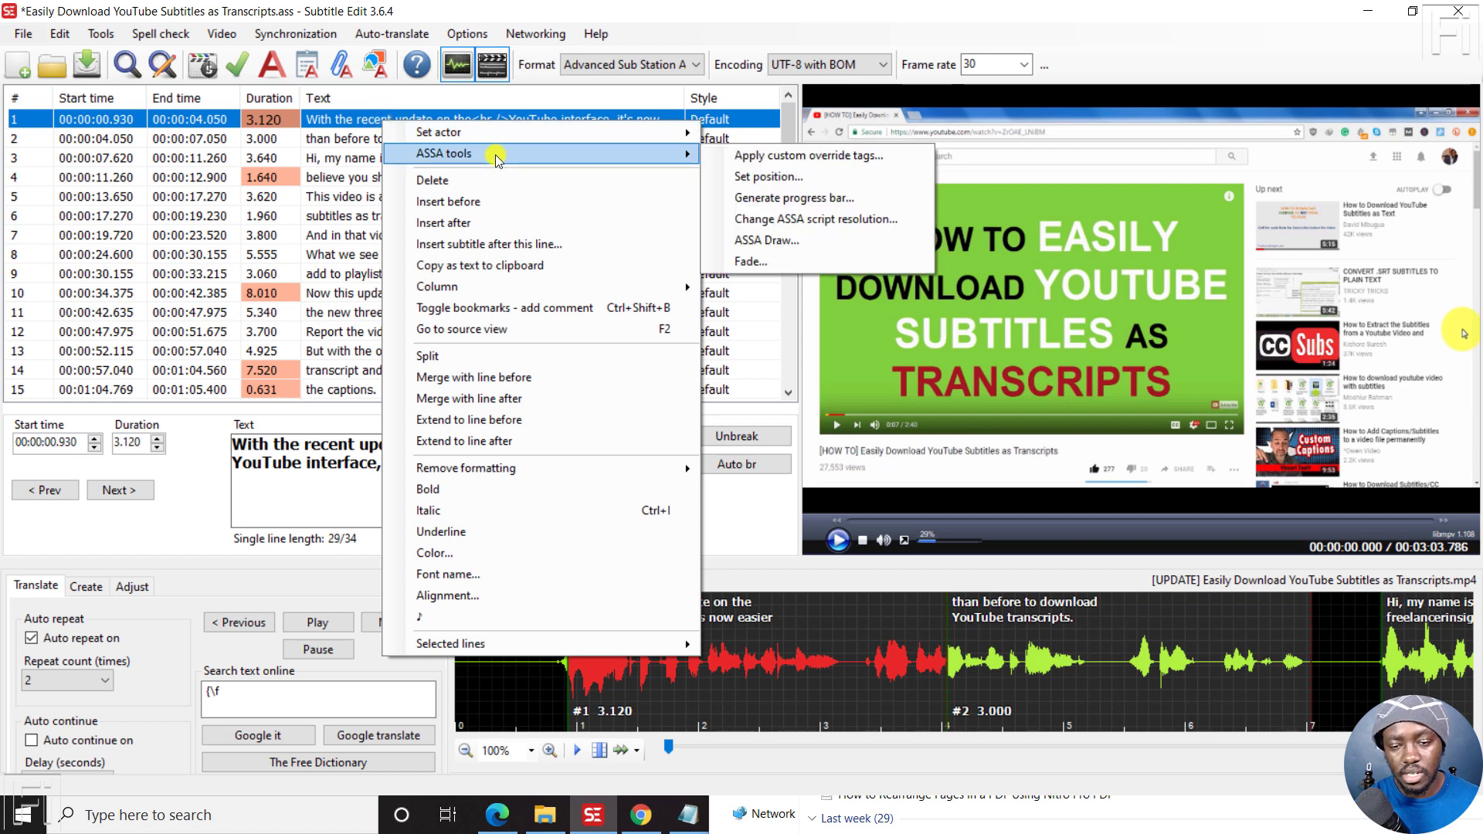
click(739, 261)
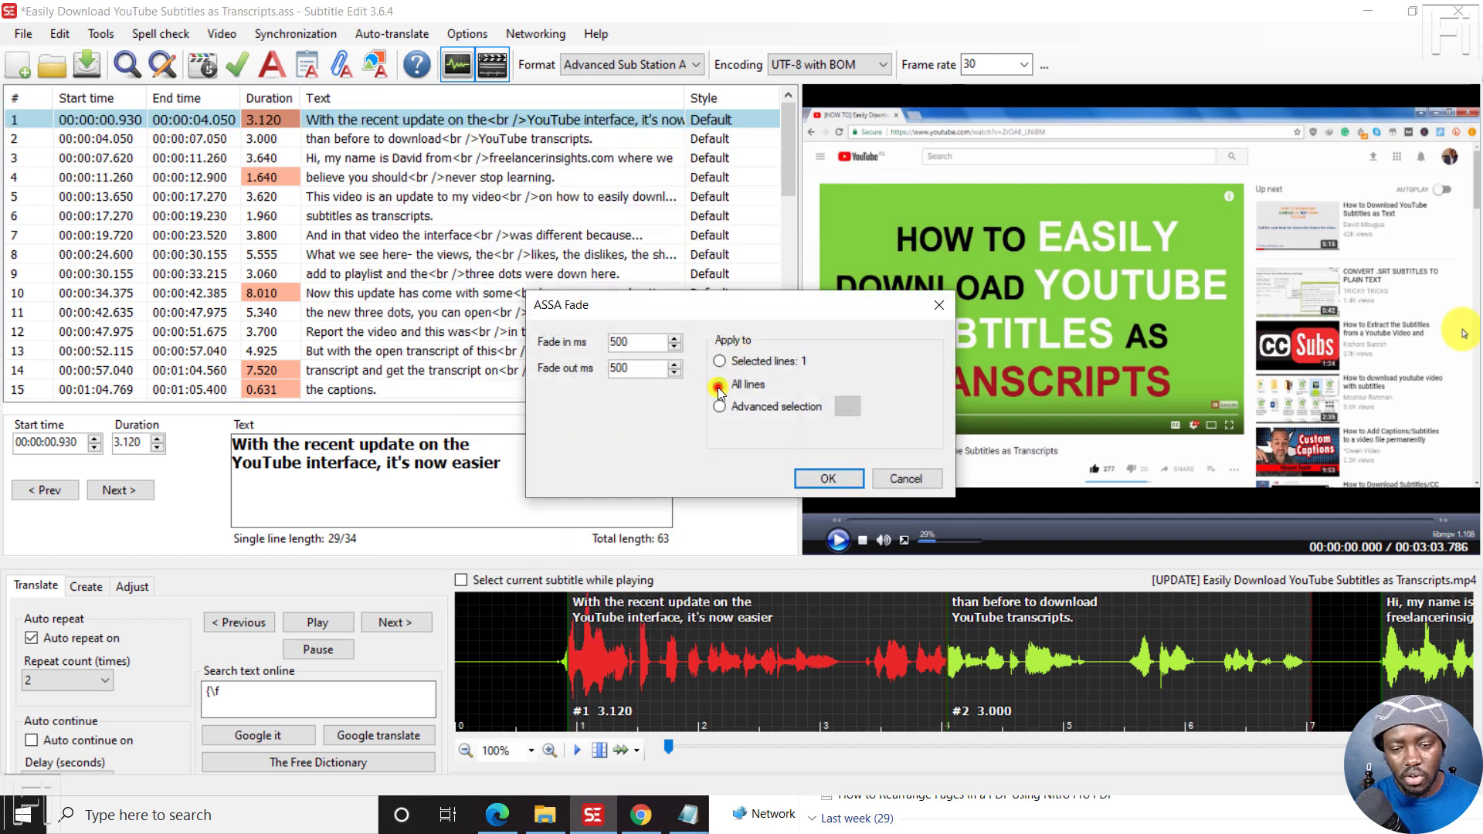
click(823, 479)
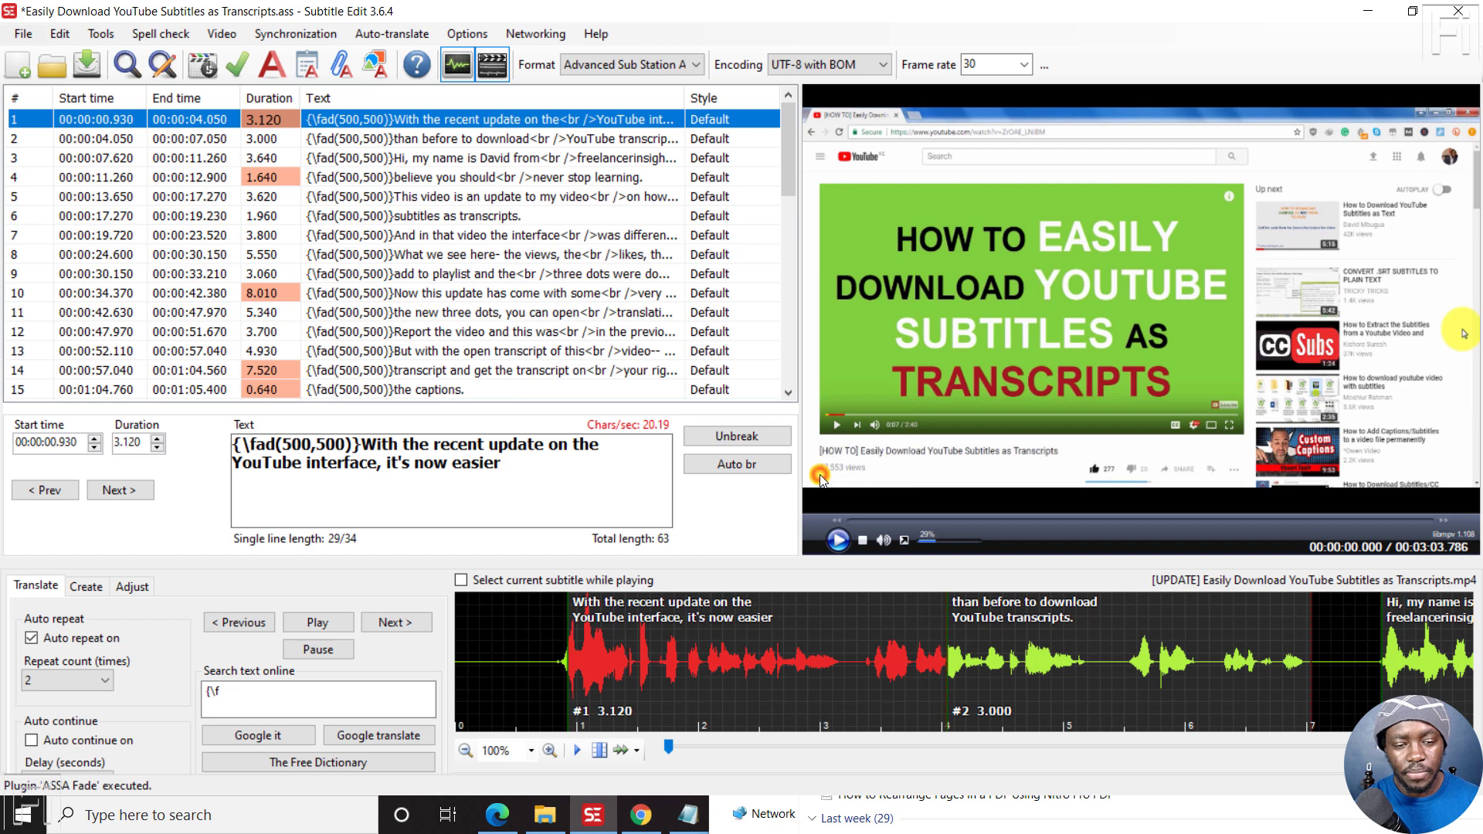
Step: Play the video from just before subtitle 1 to check the fade, then stop
click(533, 627)
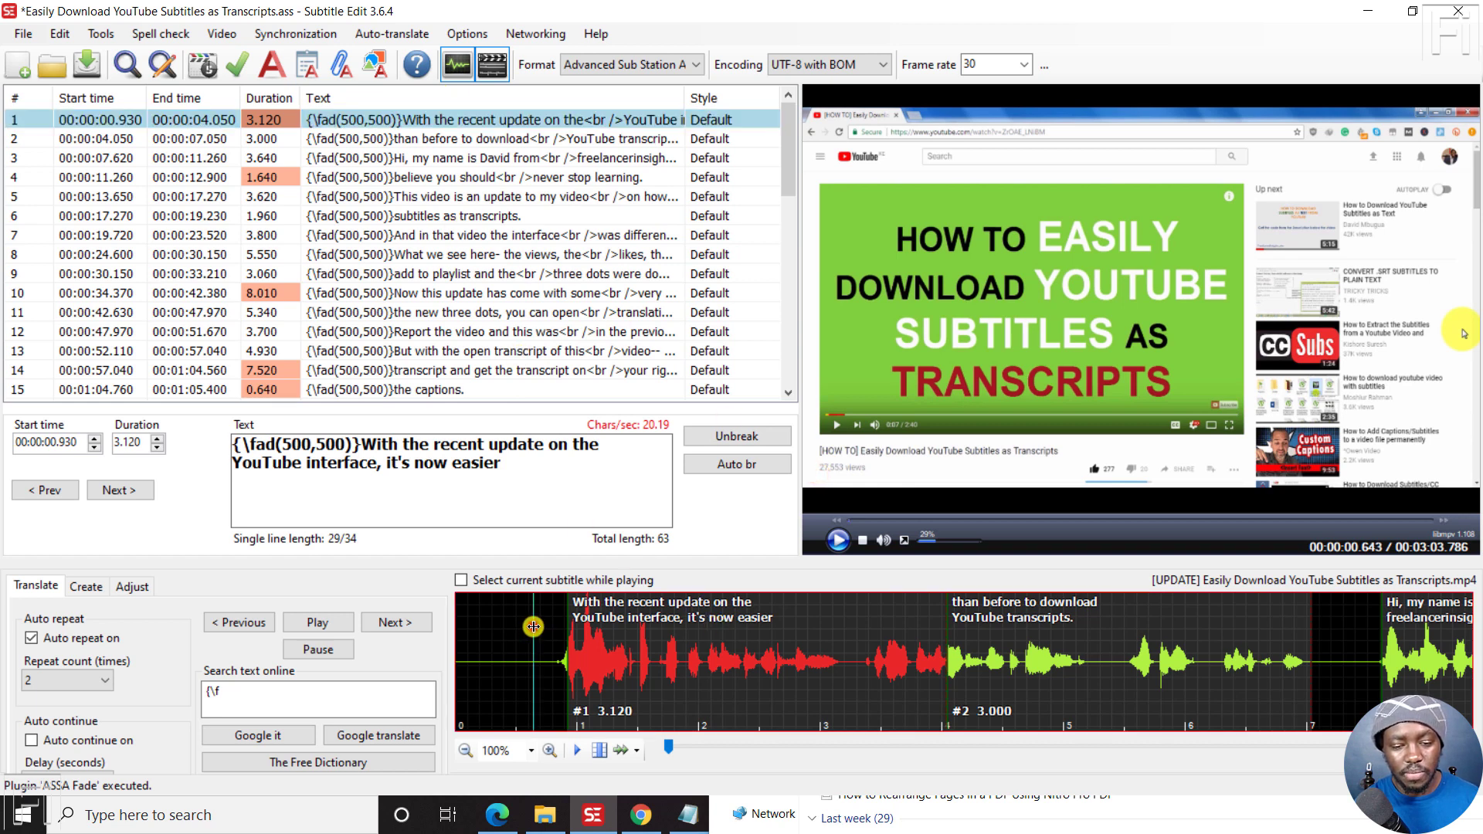
click(837, 541)
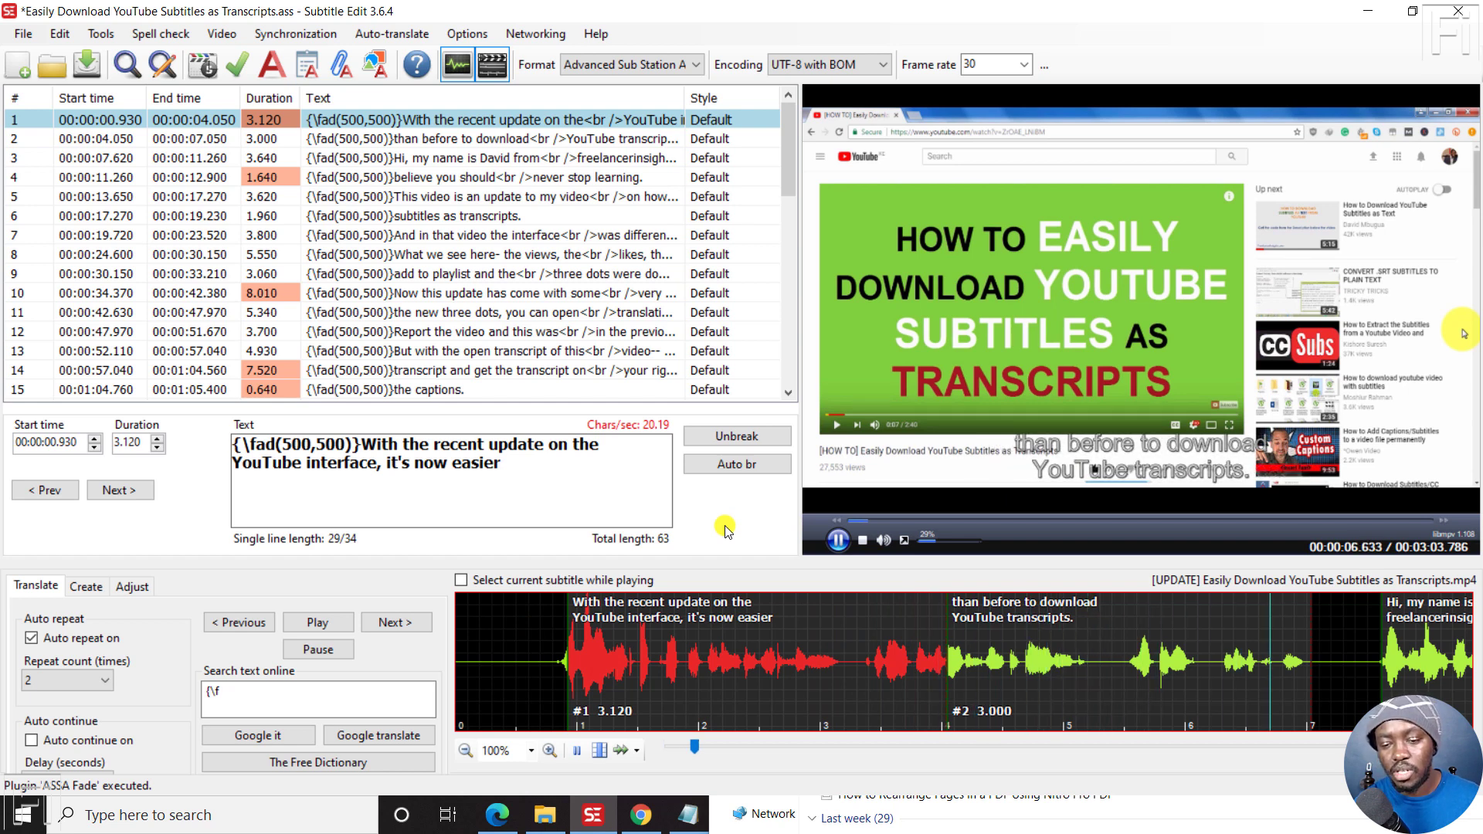
click(862, 540)
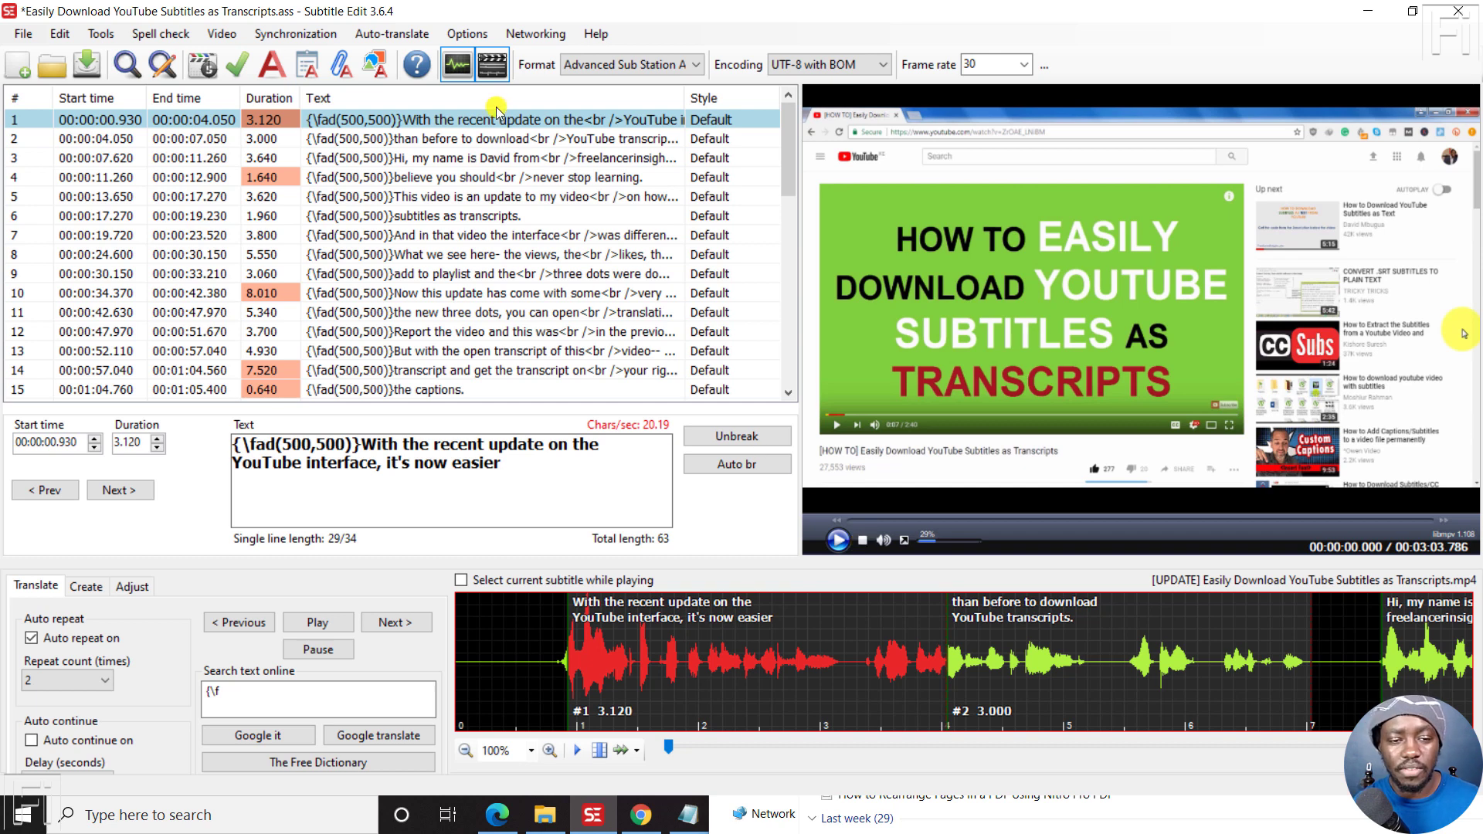
Step: Generate a burned-in MP4, appending ' - Fade in and out' to the output file name
click(221, 35)
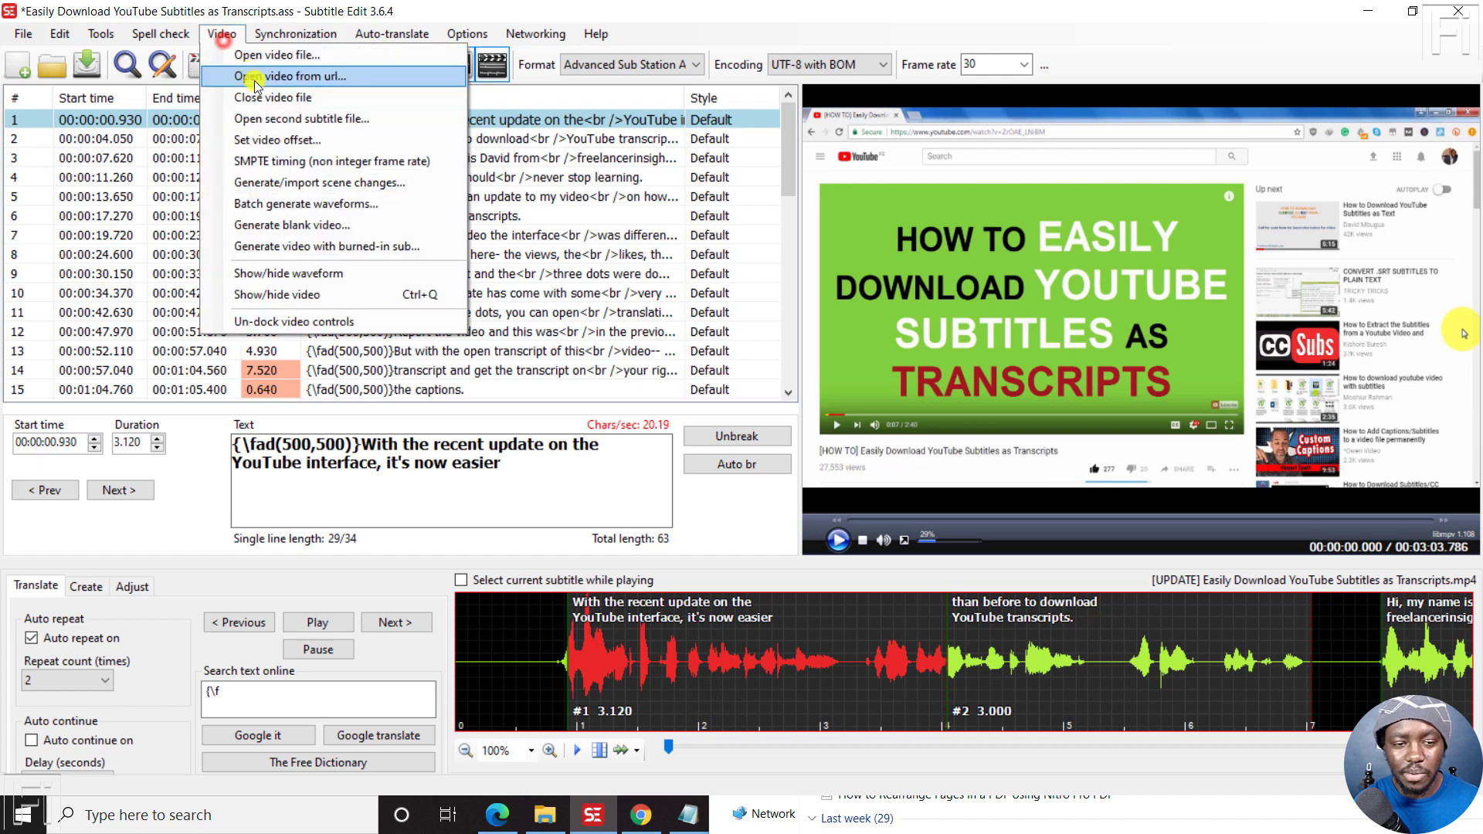
click(309, 246)
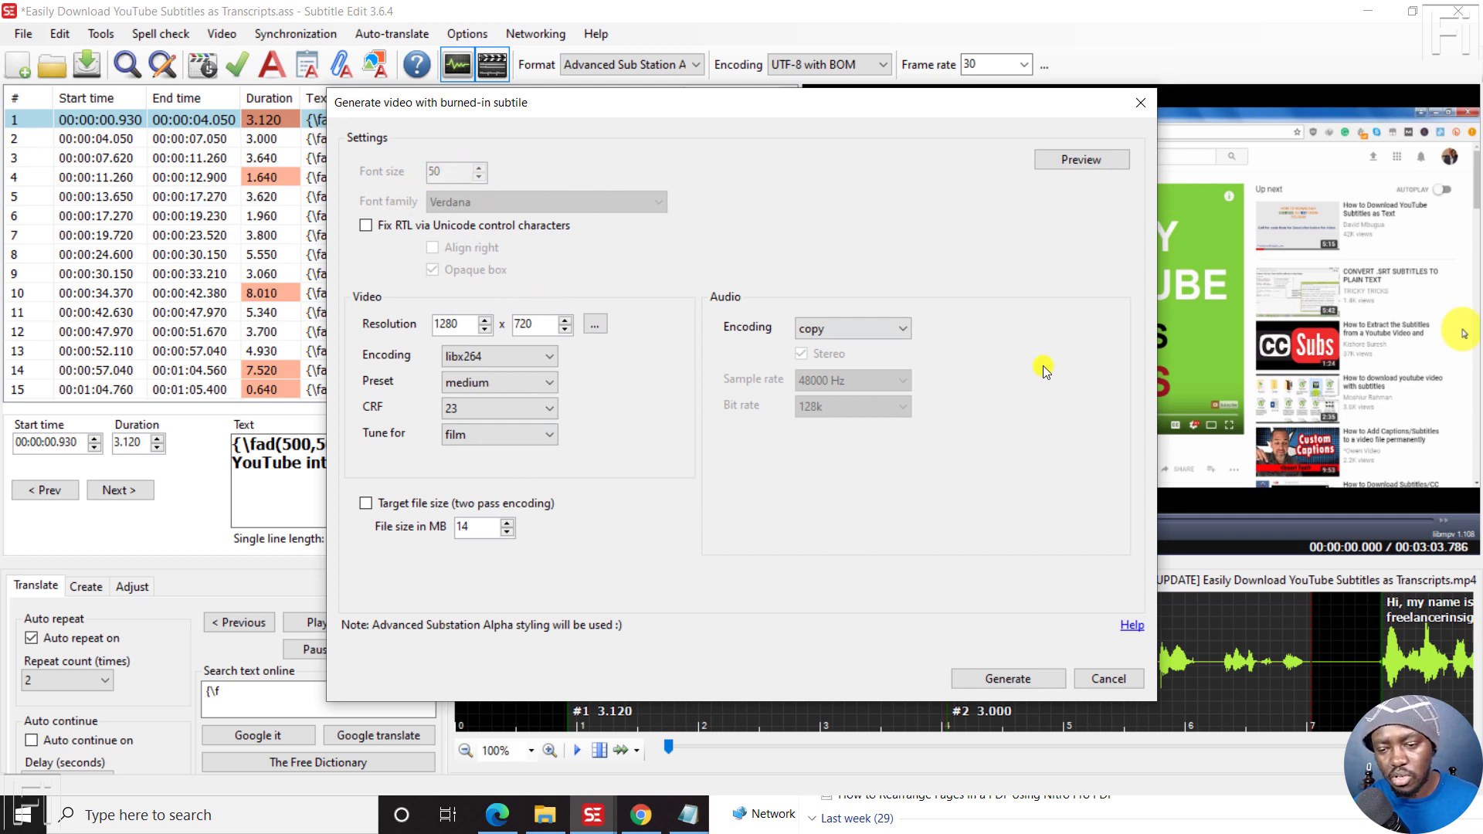
click(993, 683)
click(928, 484)
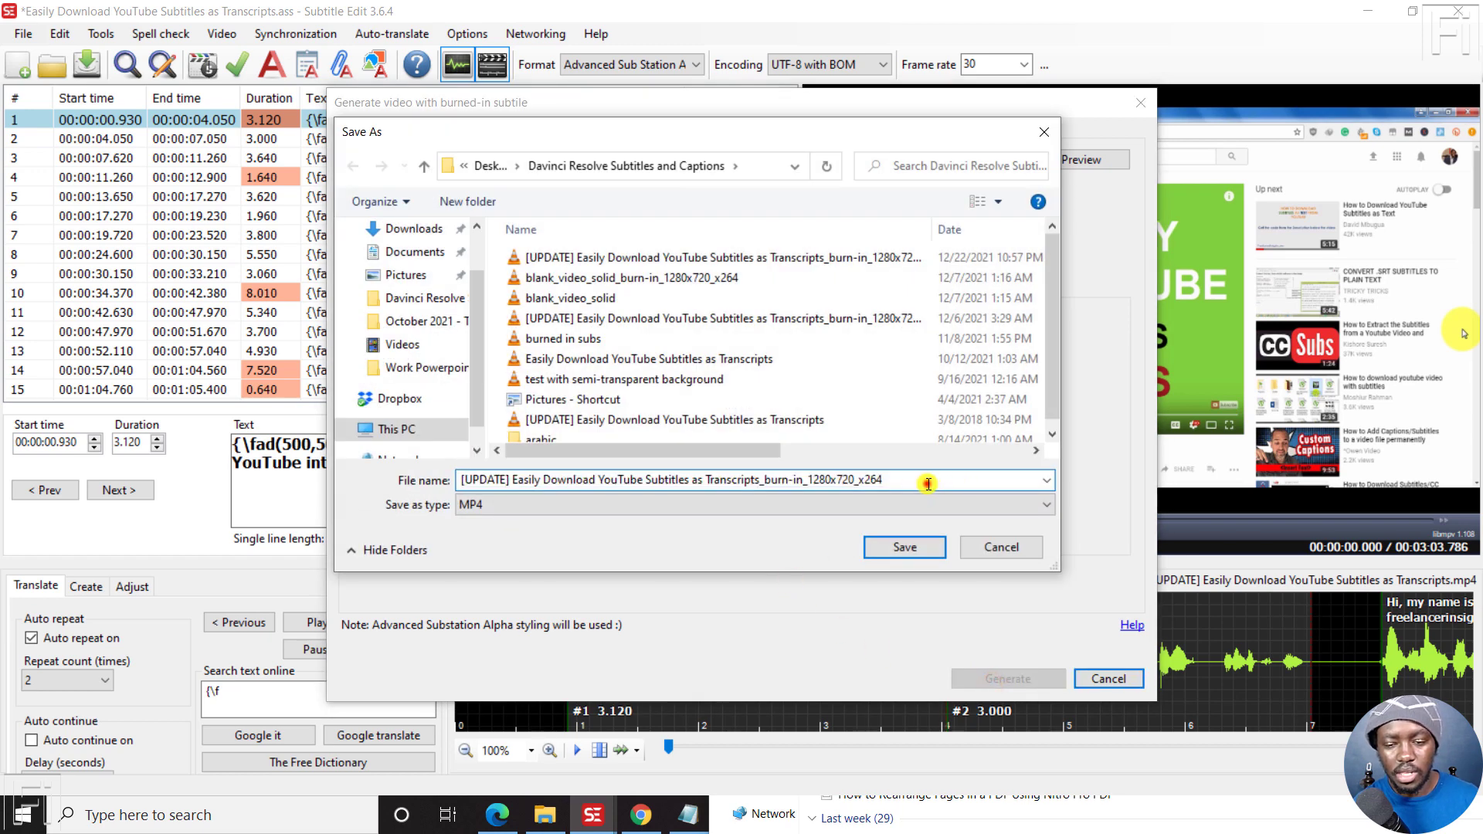
text(- Fade in and out)
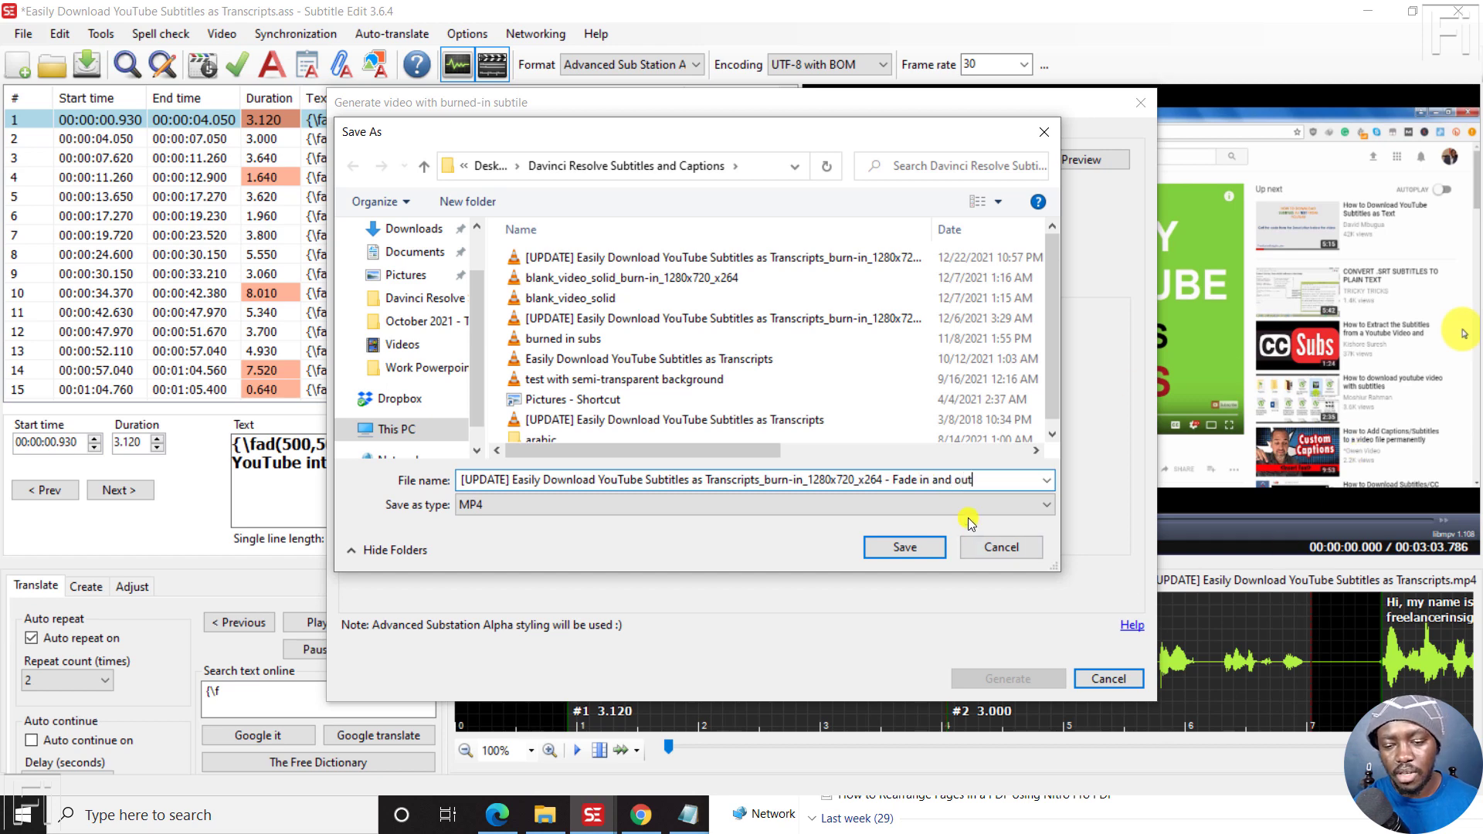
click(1048, 504)
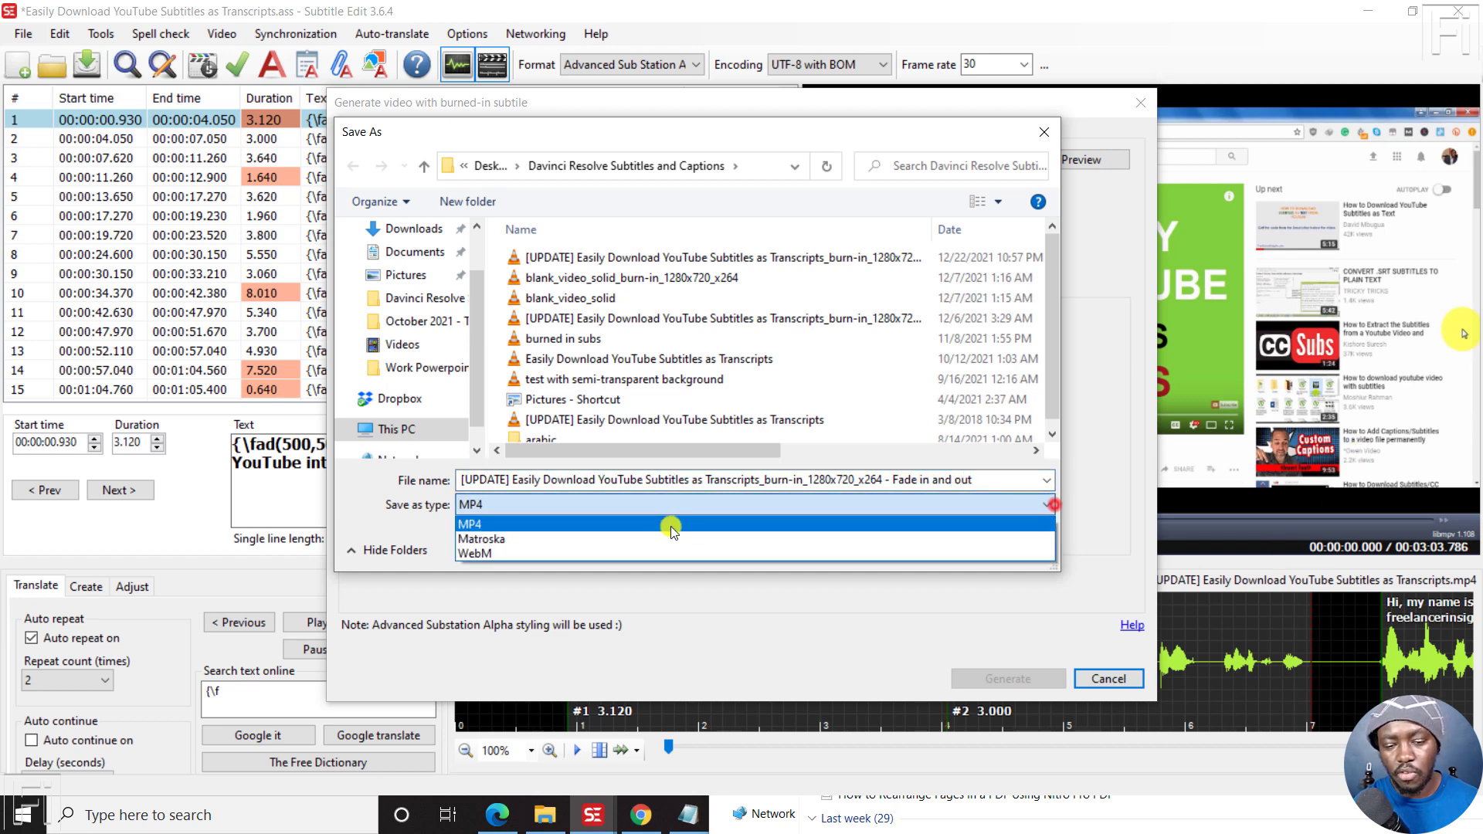
click(499, 524)
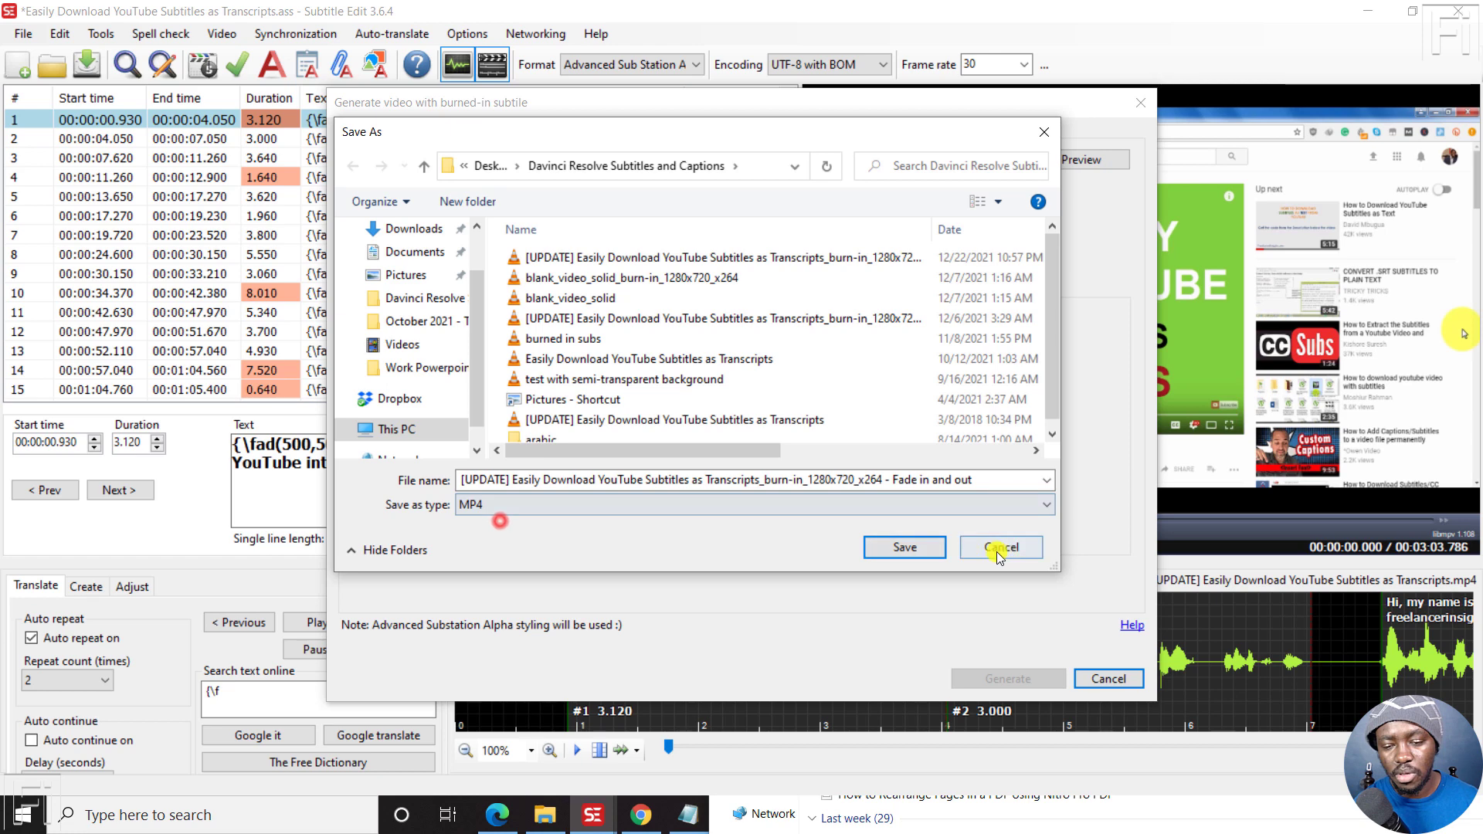
click(900, 549)
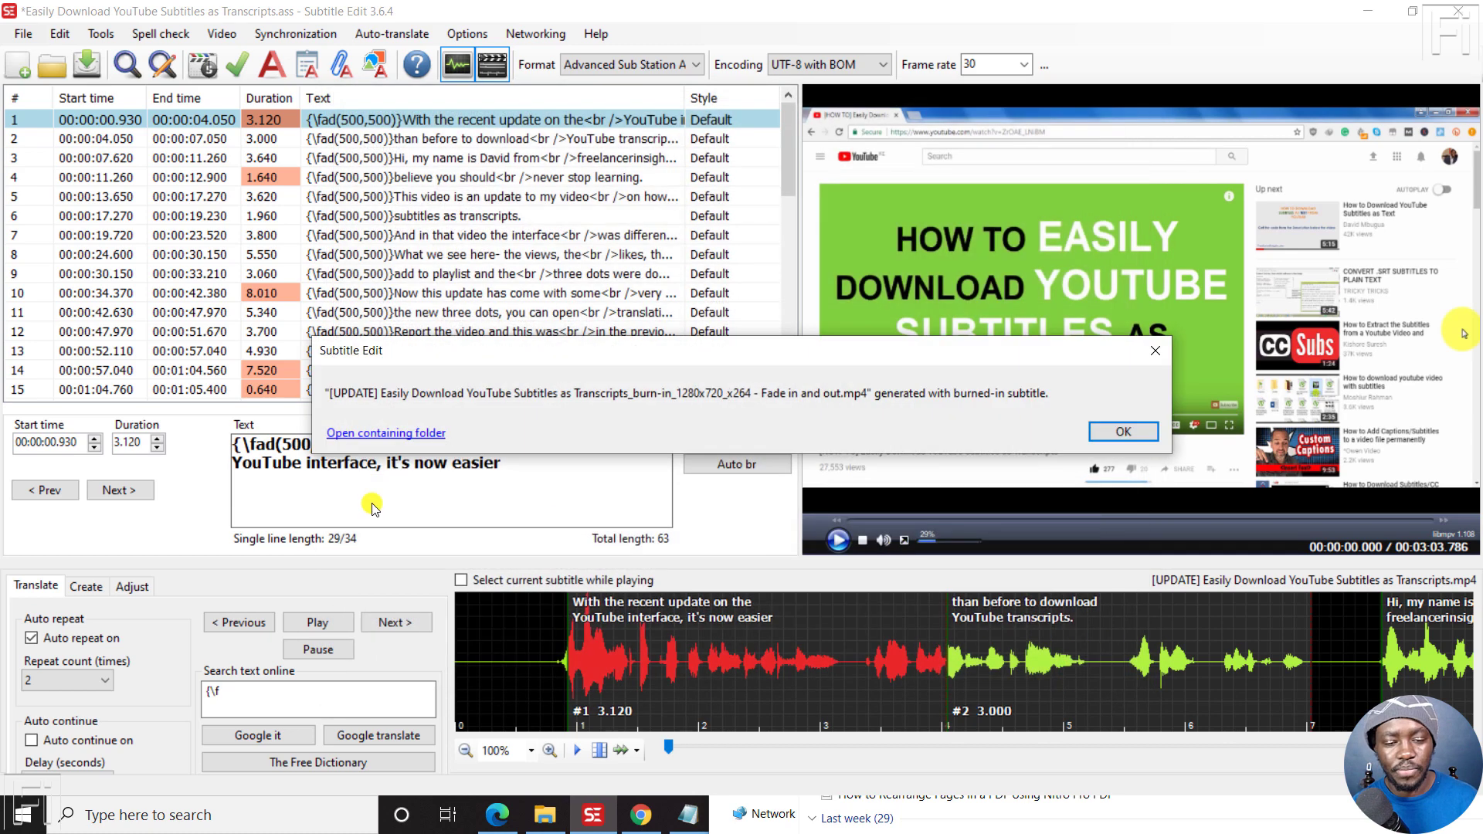
Step: Open the Davinci Resolve Subtitles and Captions folder and play the new burned-in MP4
click(367, 435)
mouse_move(539, 823)
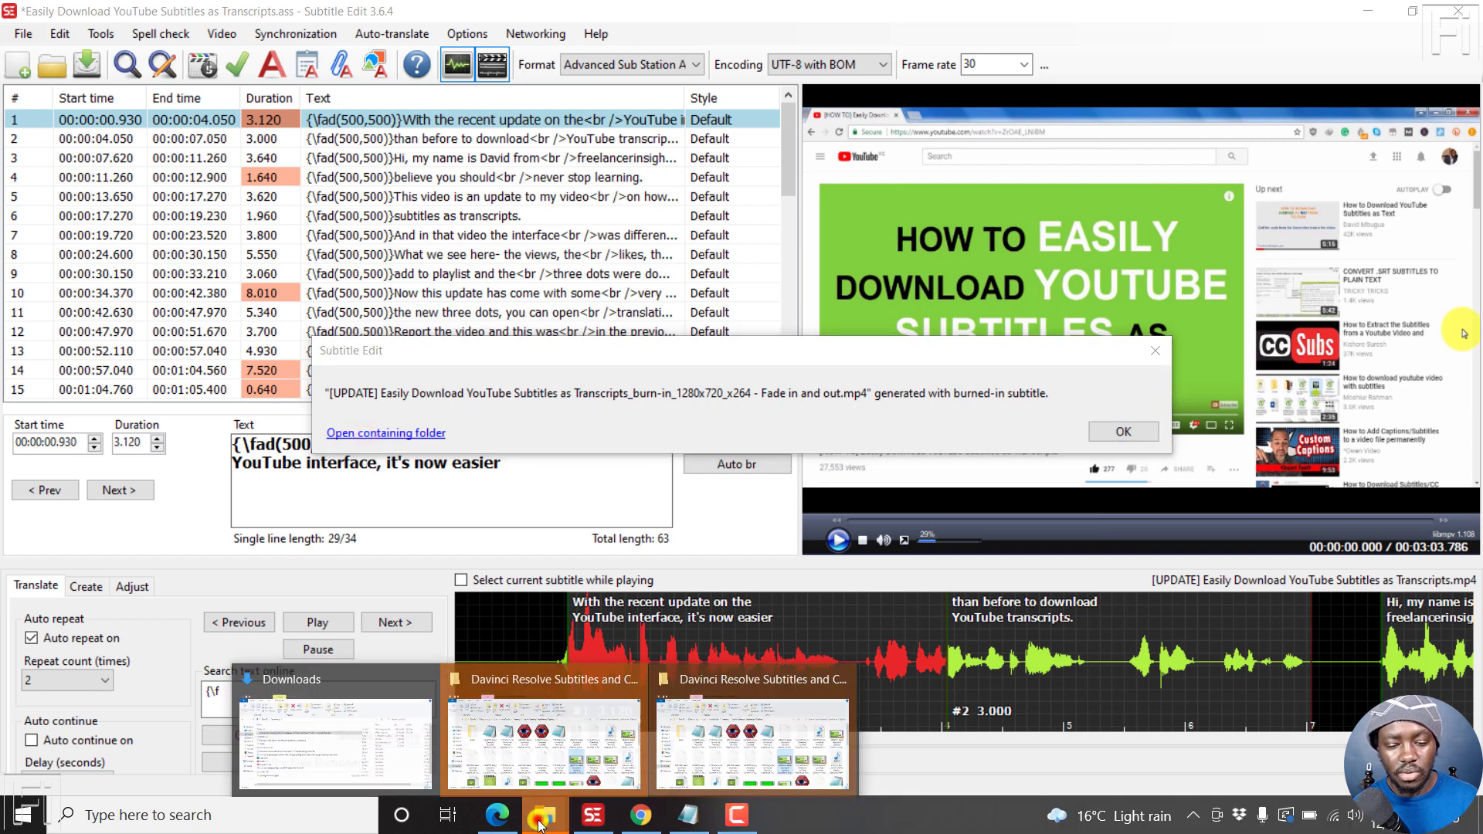
click(779, 748)
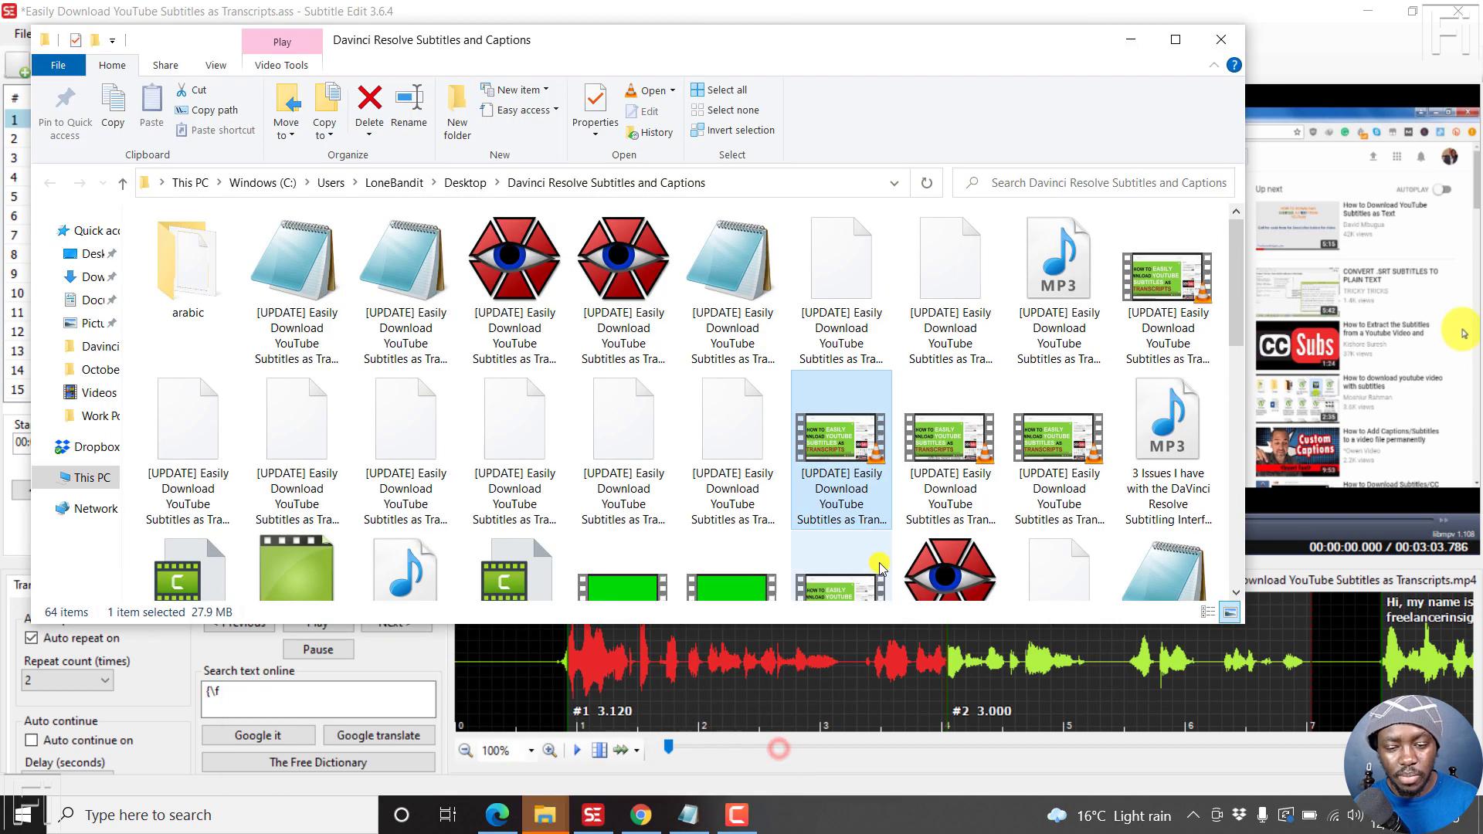
double_click(842, 494)
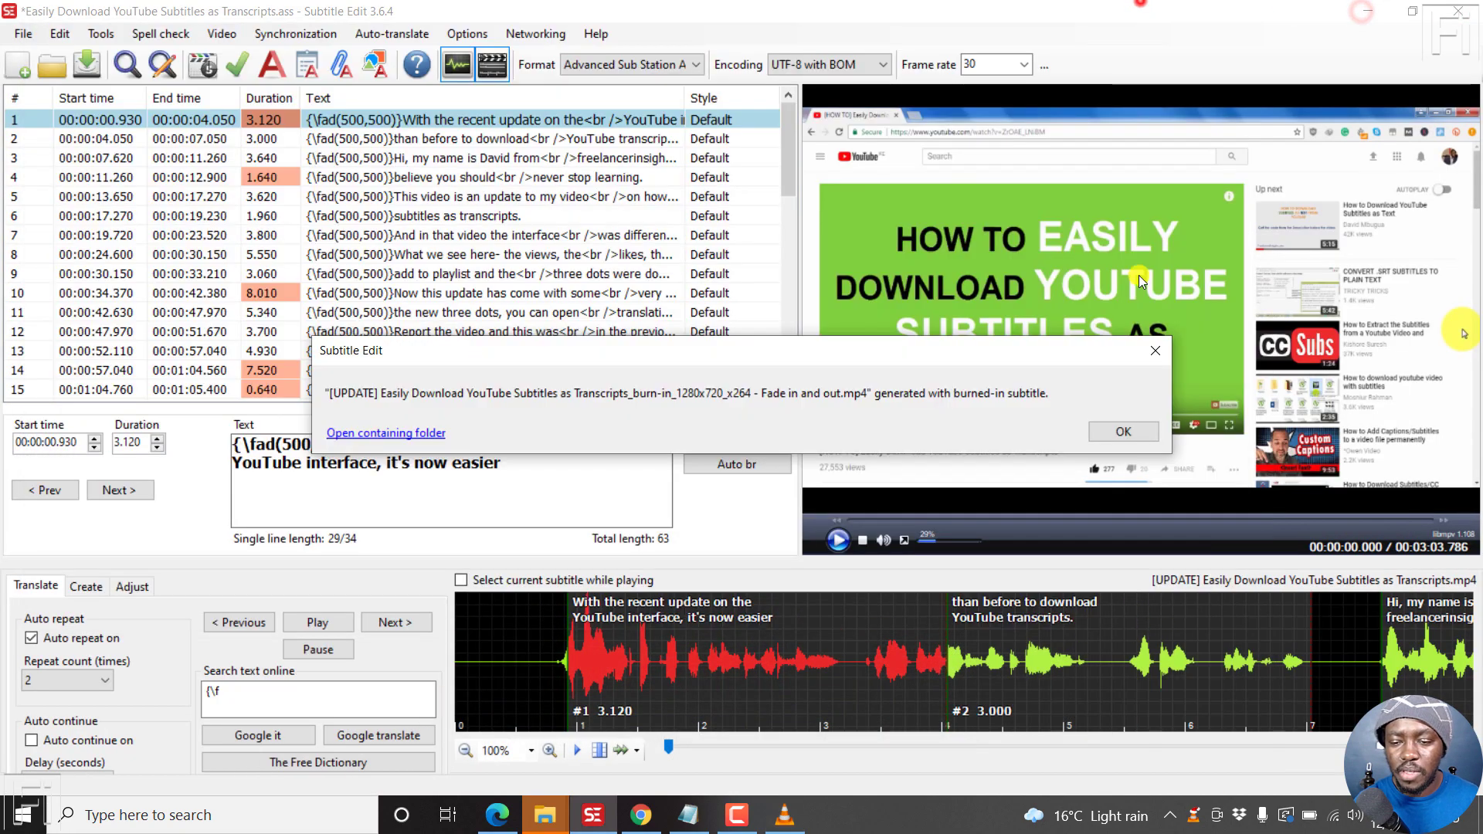
Step: Dismiss the completion message and jump the video into subtitle 1 to display it
click(1124, 432)
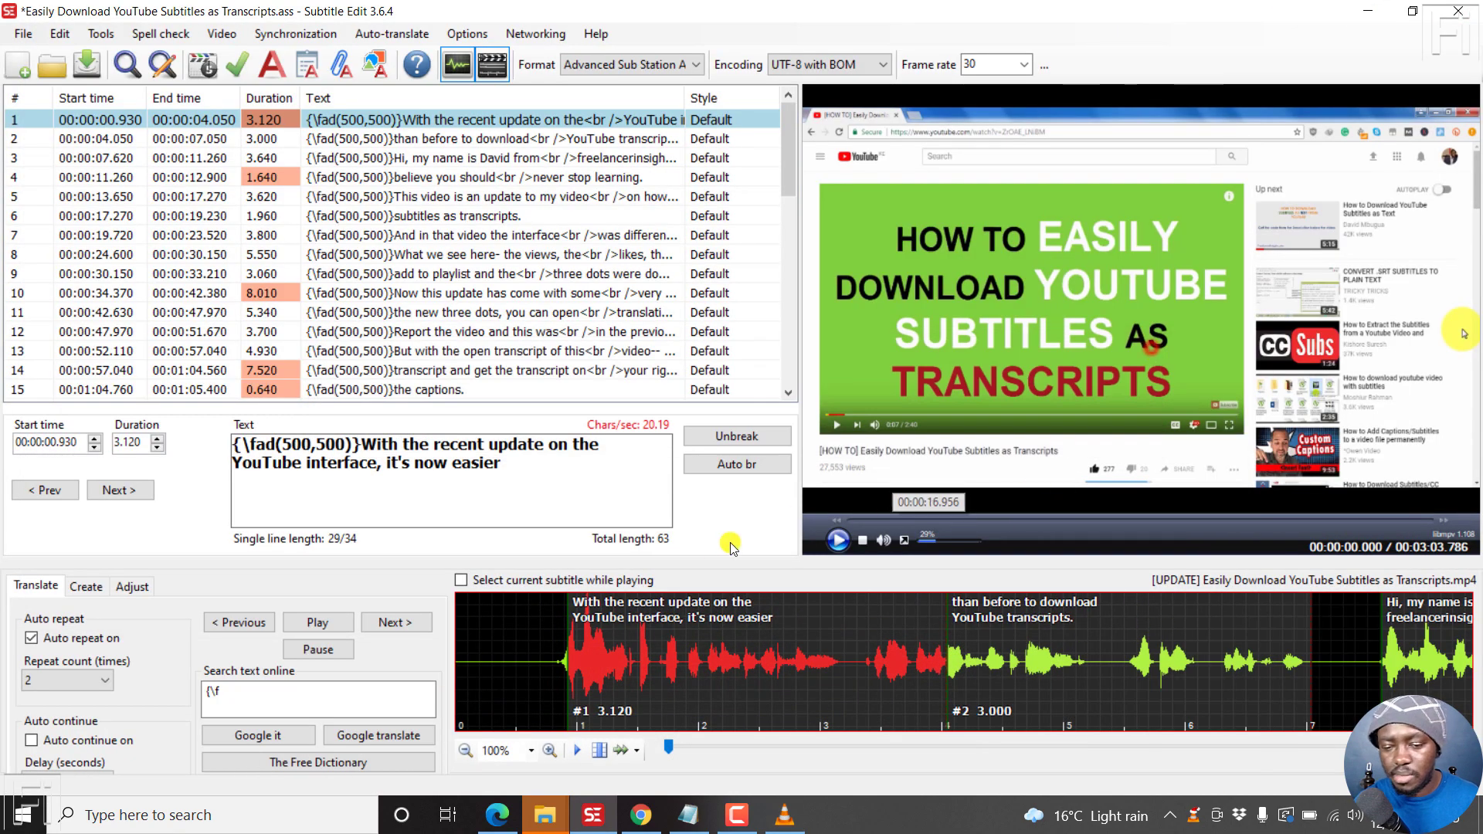
click(677, 625)
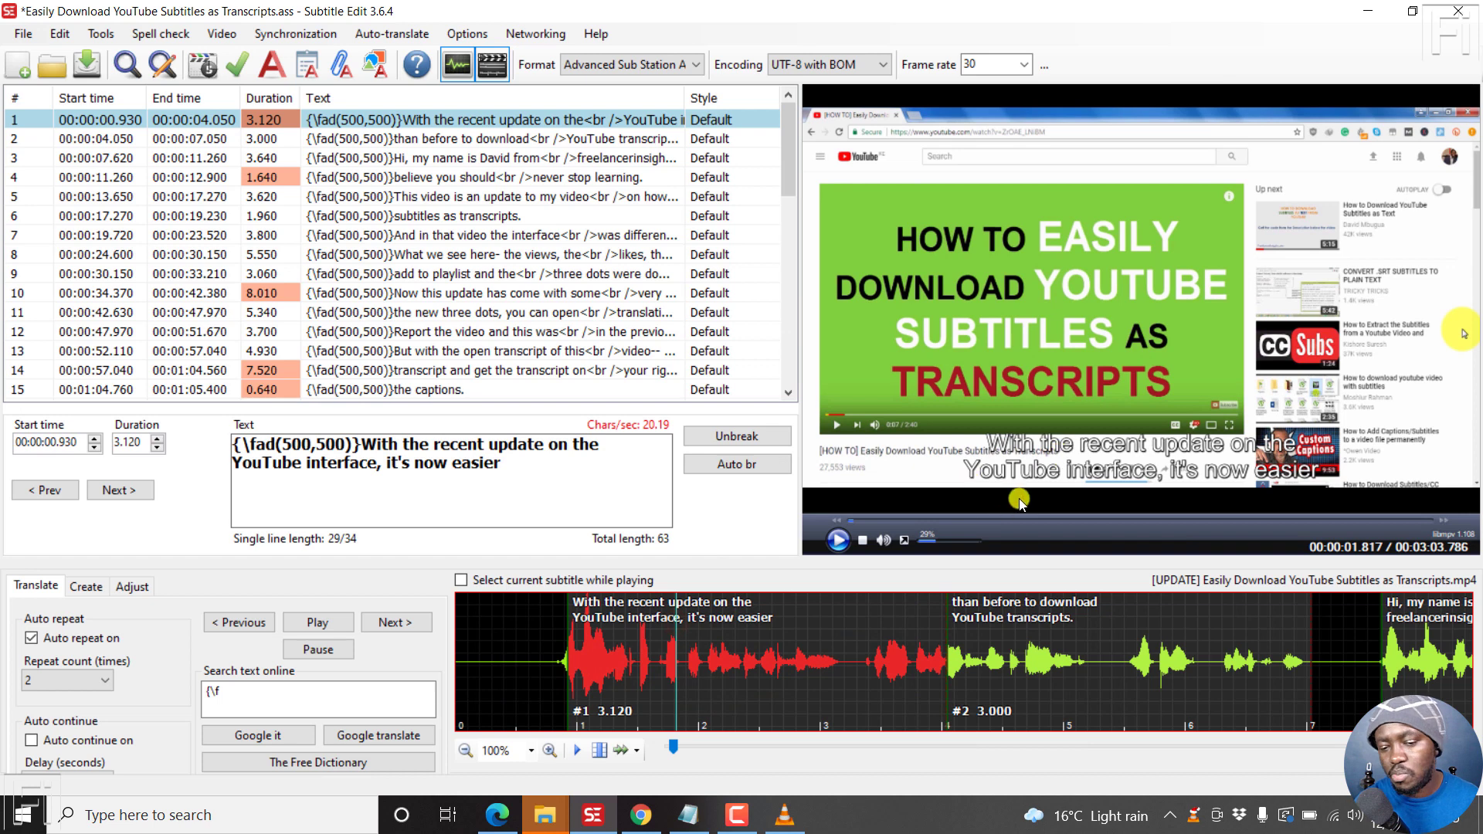